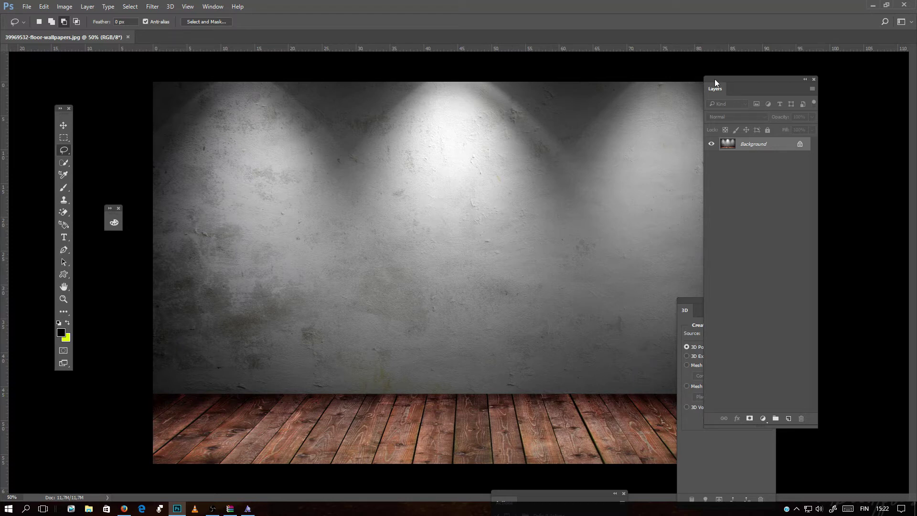
Add a type layer reading '3D TEXT' in the Toxigenesis font on the wall.
drag(714, 79, 819, 74)
drag(682, 305, 774, 150)
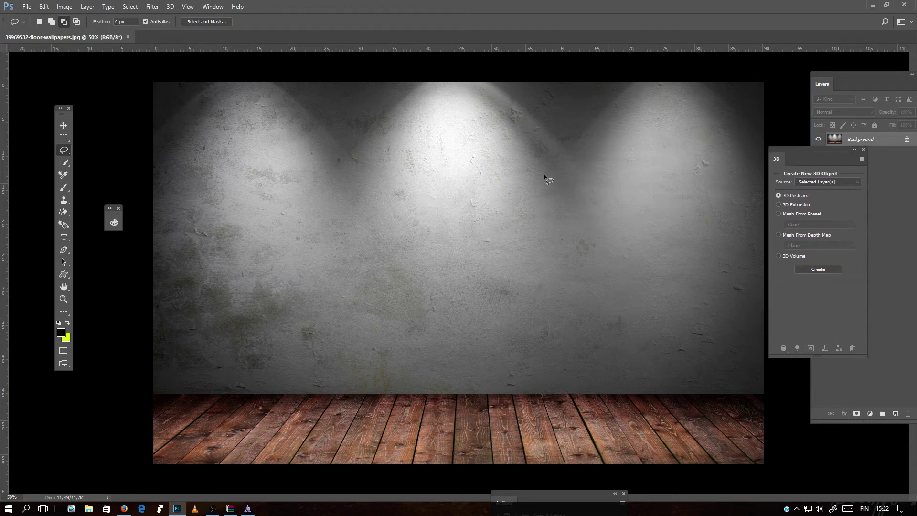
click(64, 237)
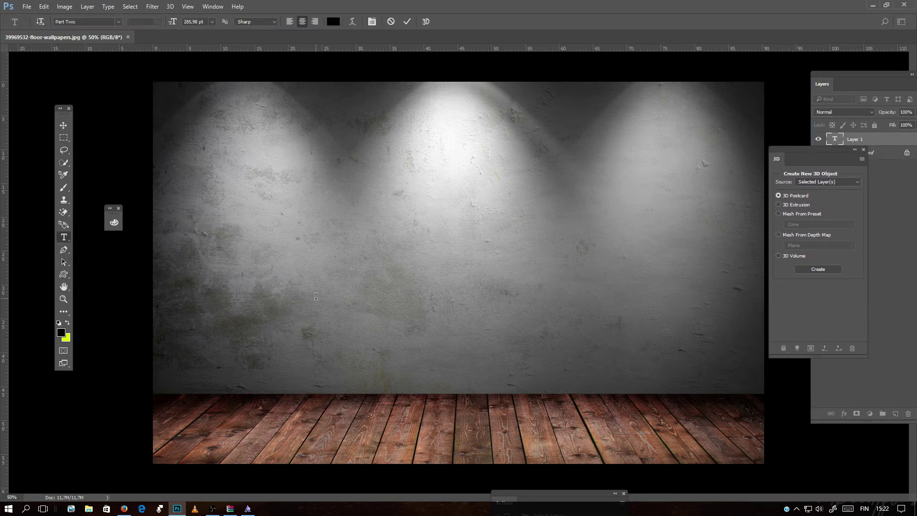
click(315, 297)
click(86, 22)
text(tox)
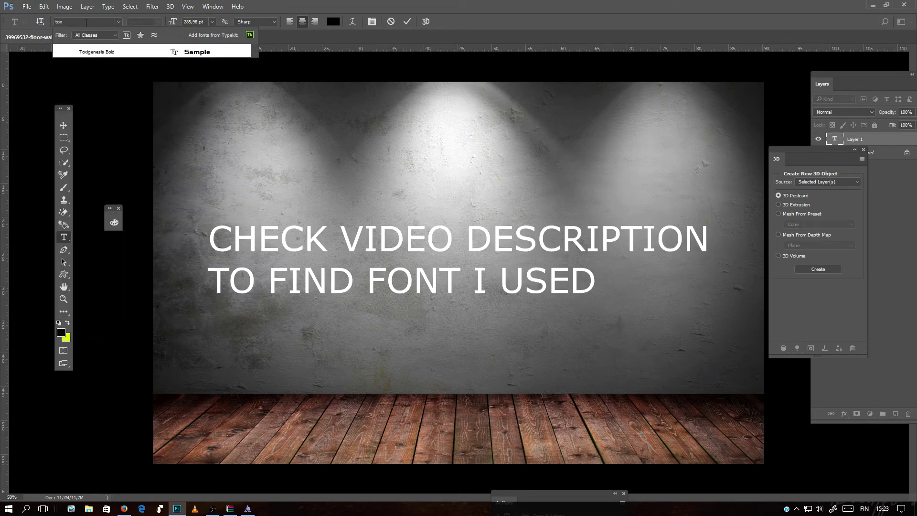
click(98, 52)
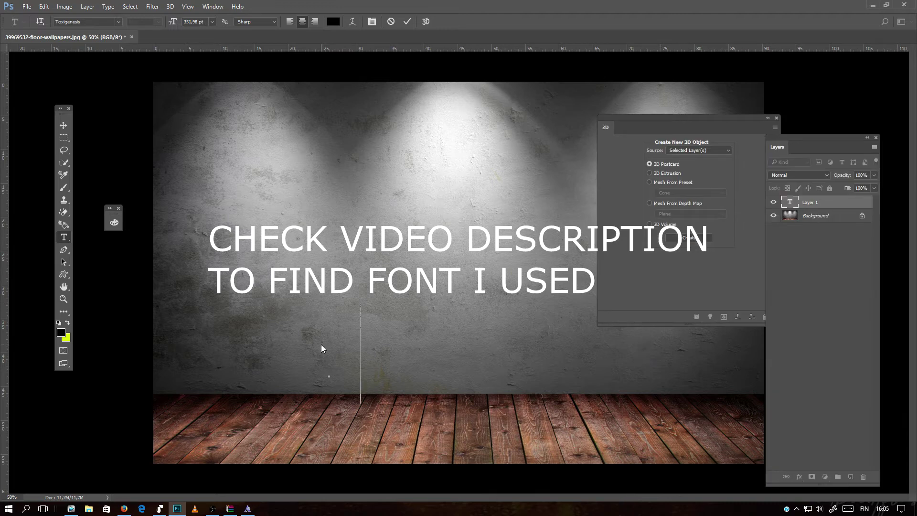
text(#)
key(BackSpace)
text(3D TEXT)
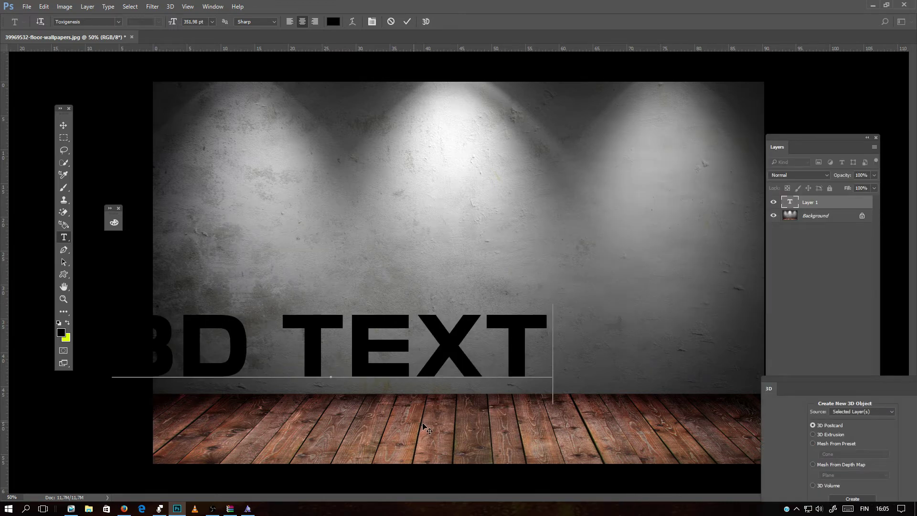
Move the lettering down onto the floor line and enlarge its font size.
drag(415, 427, 551, 452)
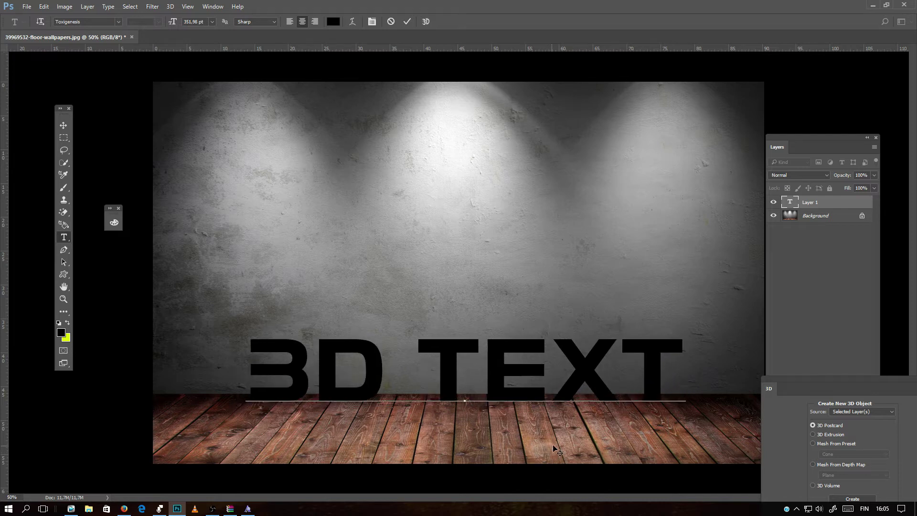
key(ctrl+a)
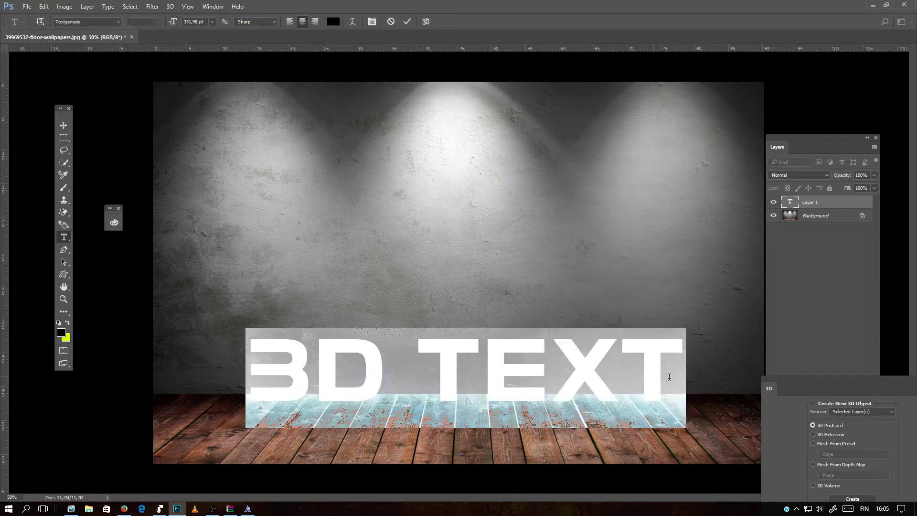
drag(173, 23, 215, 31)
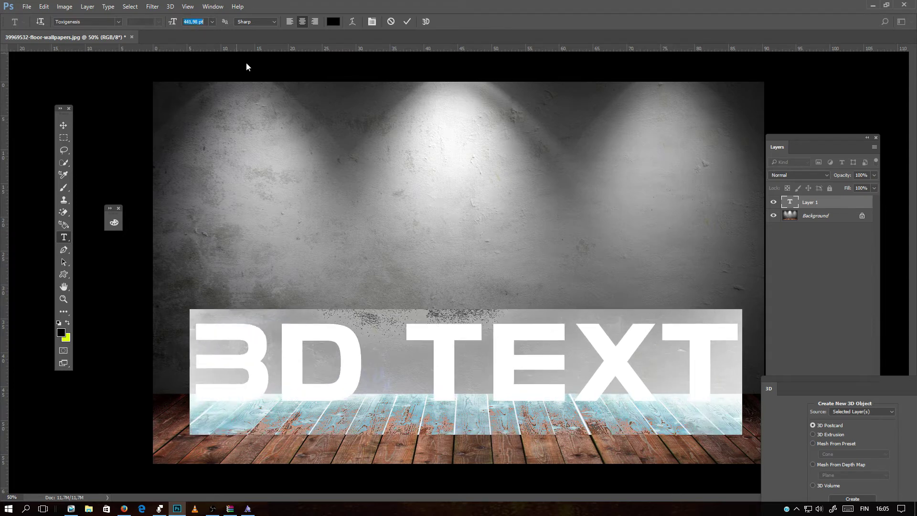
click(712, 373)
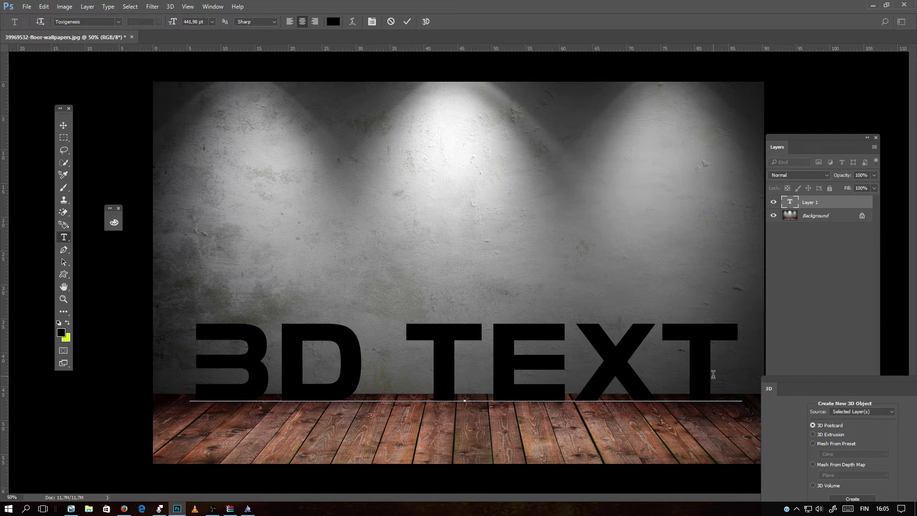
Tighten the letter spacing, set the size to 520,98 pt and commit the text layer.
drag(768, 134, 785, 67)
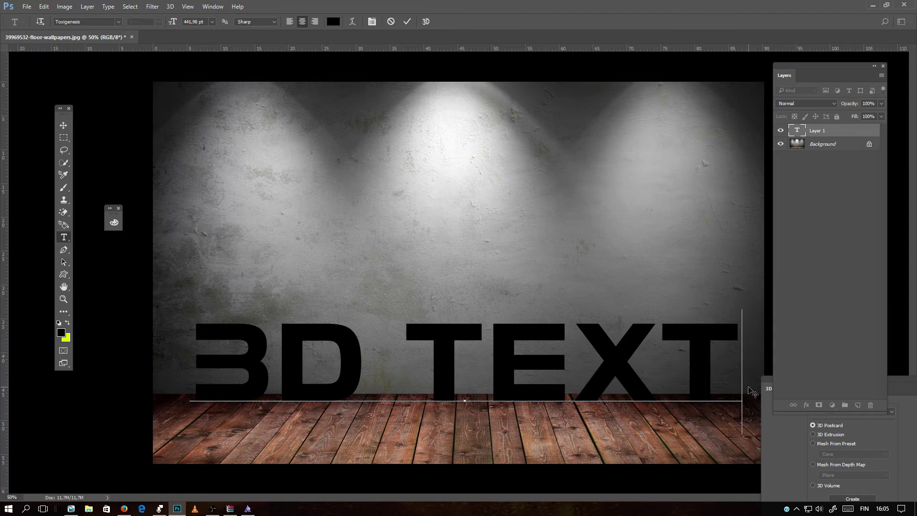
drag(744, 387, 202, 352)
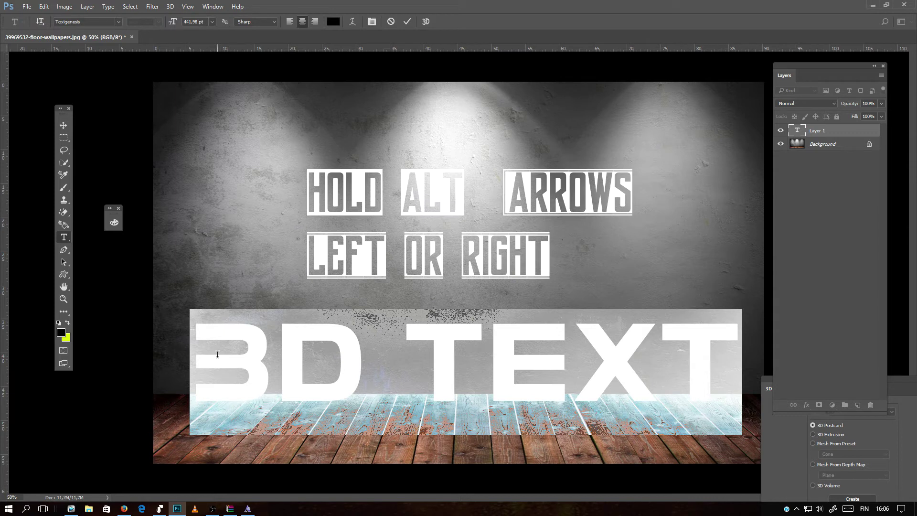
key(alt+Left)
key(alt+Left)
key(alt+Left)
key(alt+Left)
key(alt+Left)
key(alt+Left)
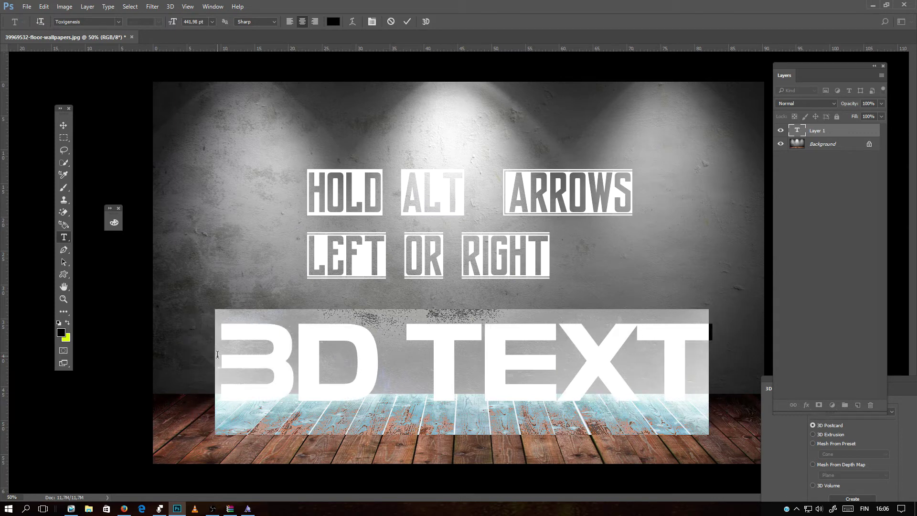
key(alt+Left)
key(alt+Left)
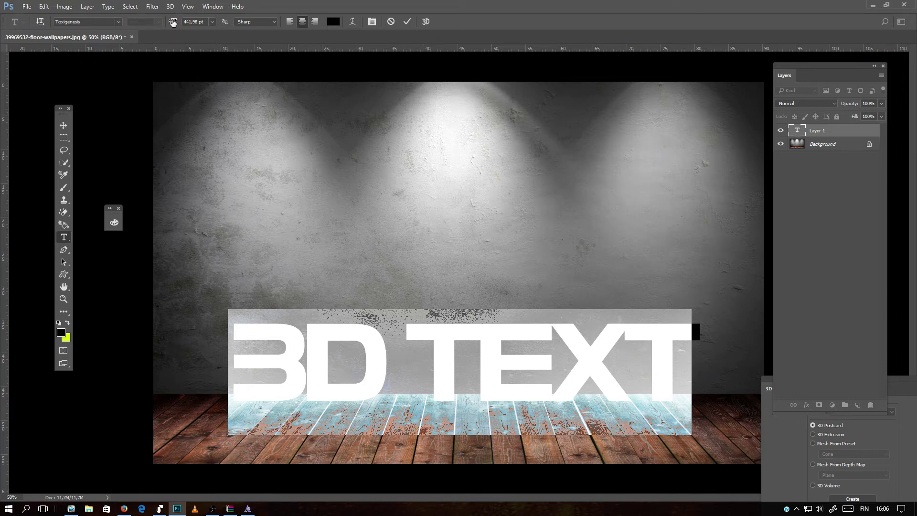
drag(173, 22, 210, 31)
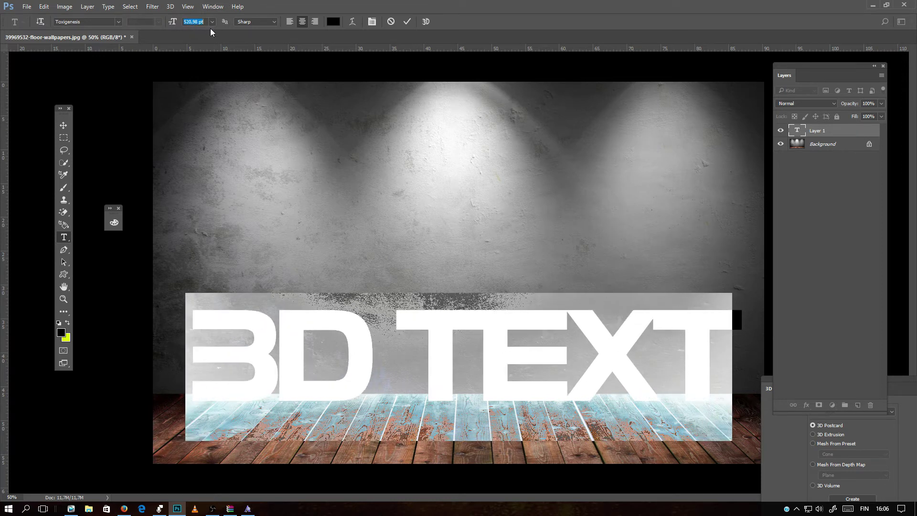
click(551, 334)
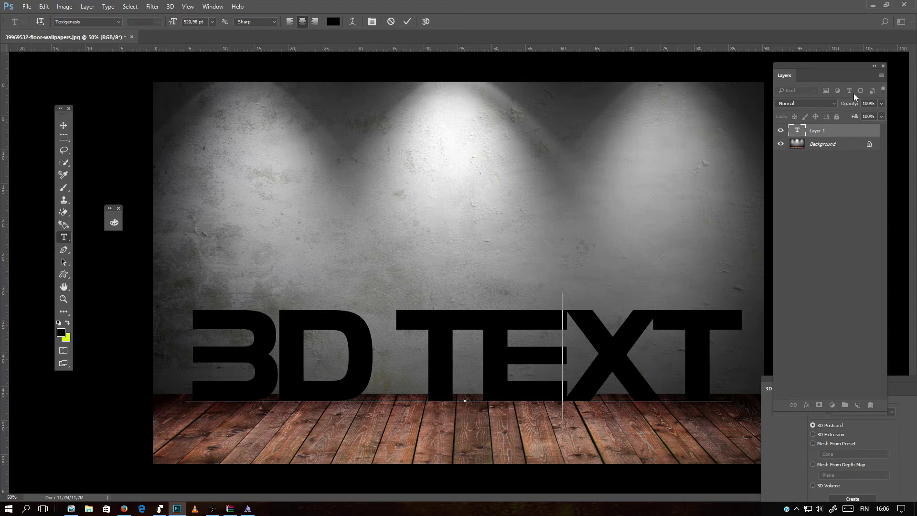
click(819, 146)
click(817, 132)
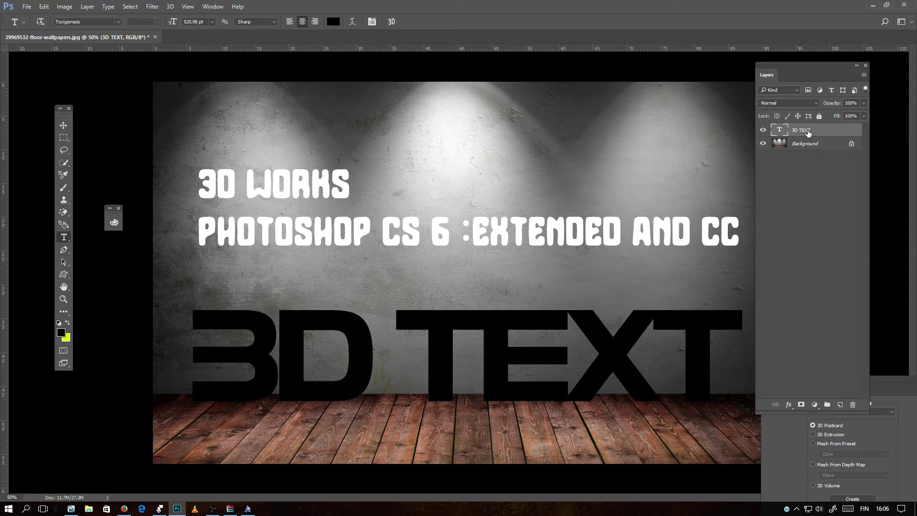
Apply 3D > New 3D Extrusion from Selected Layer, keeping the embedded colour profile.
click(170, 7)
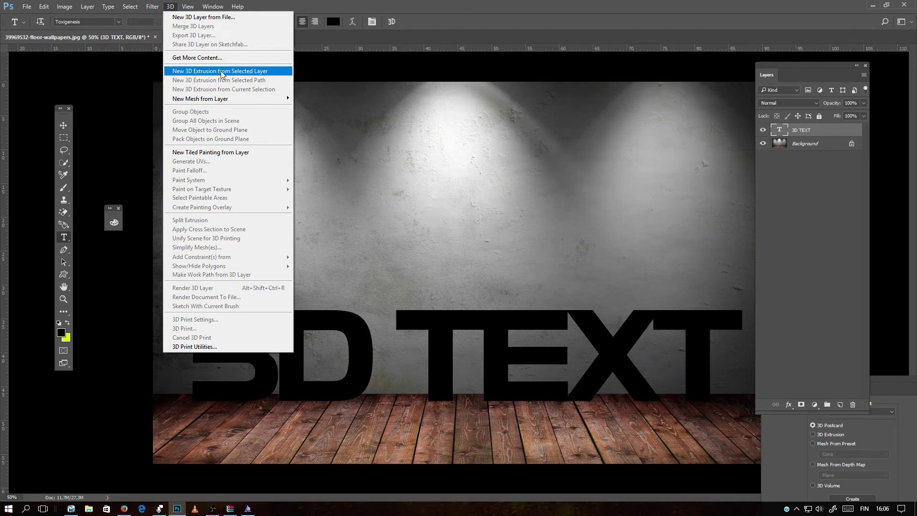
click(244, 74)
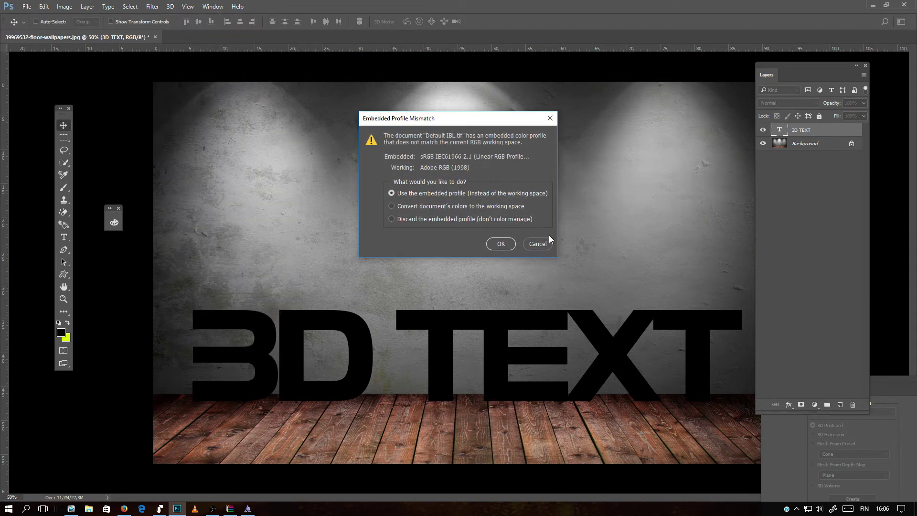
click(501, 244)
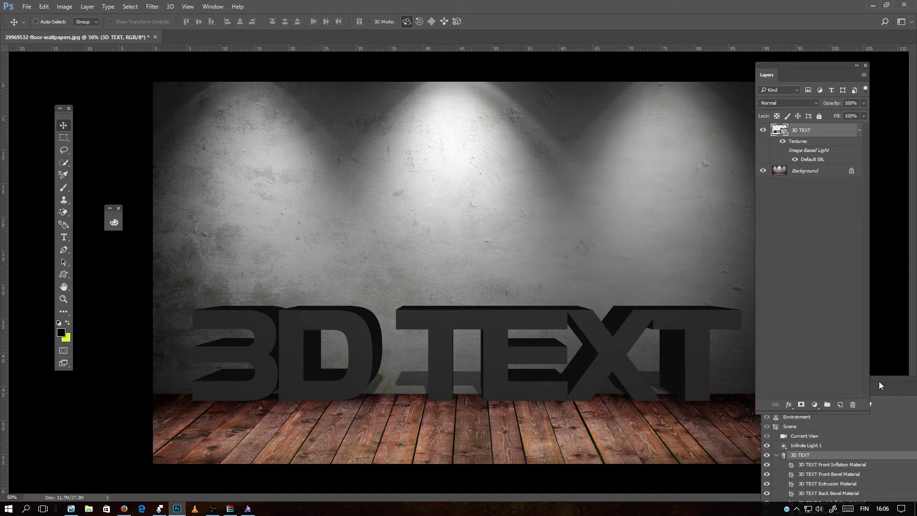
drag(881, 377, 609, 221)
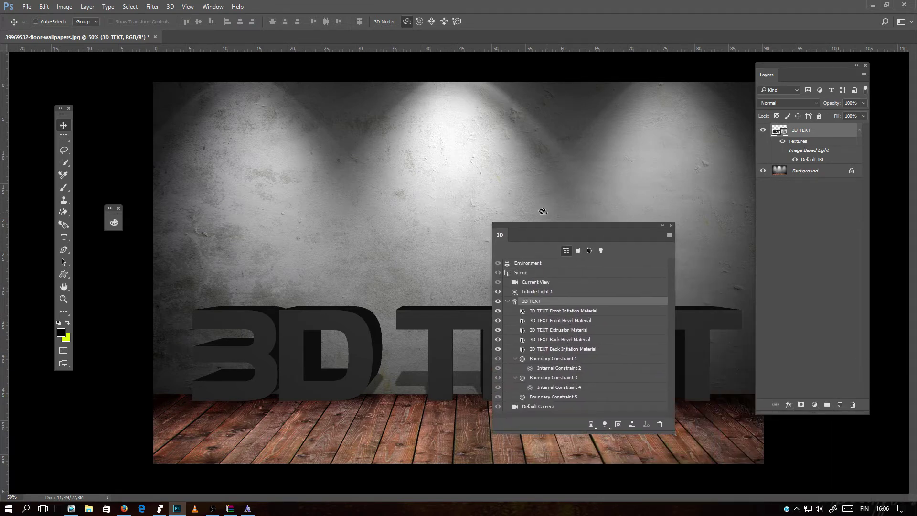
drag(506, 225, 506, 193)
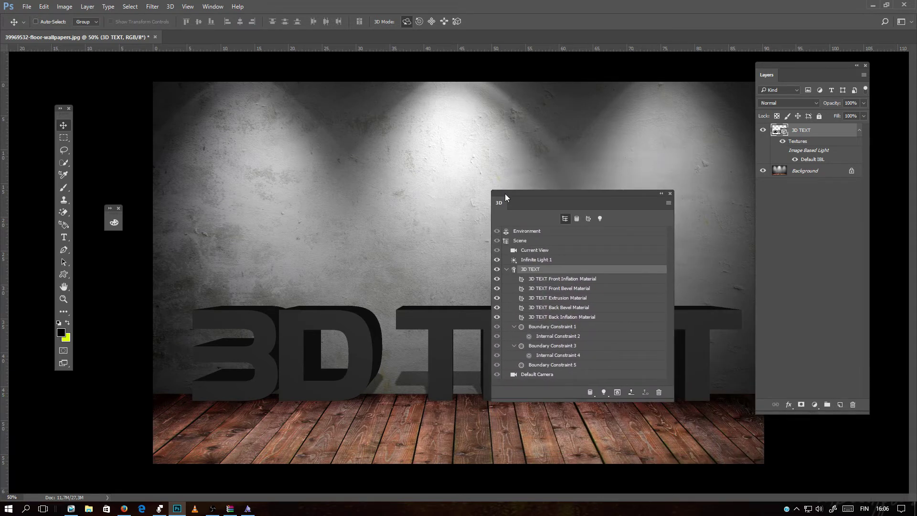
click(670, 193)
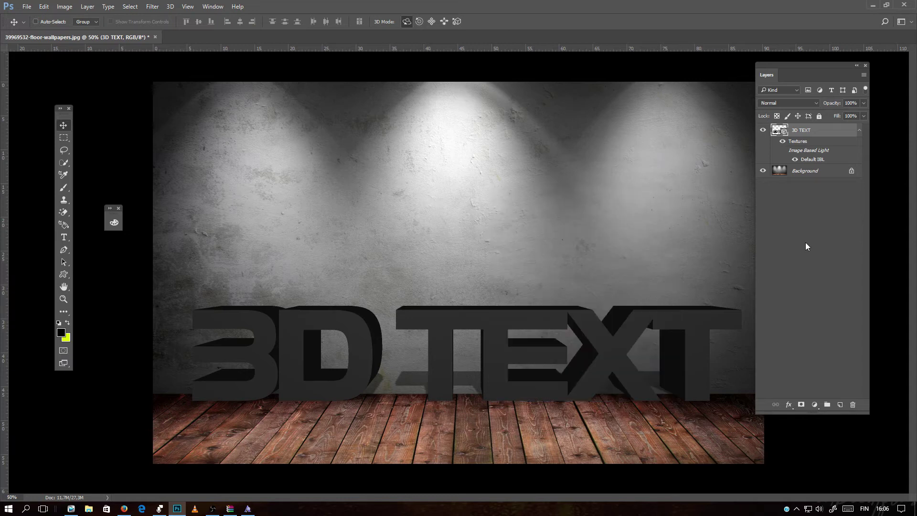
Review the 3D scene entries: Current View, Environment, Scene, Infinite Light 1 and the 3D TEXT object.
double_click(778, 131)
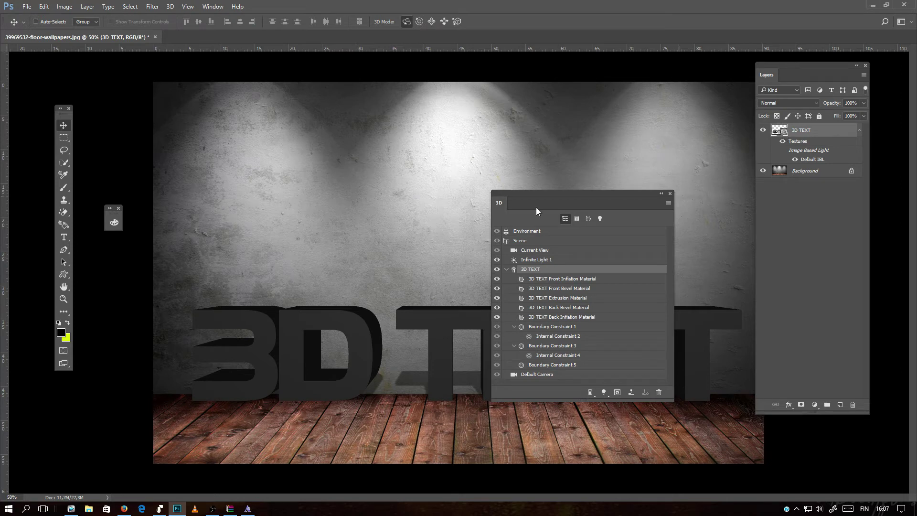
drag(503, 194, 590, 85)
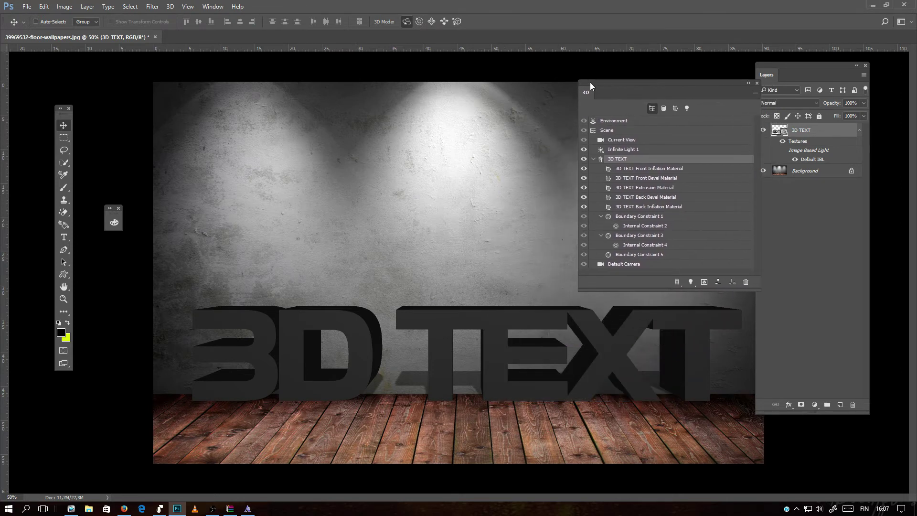
click(616, 140)
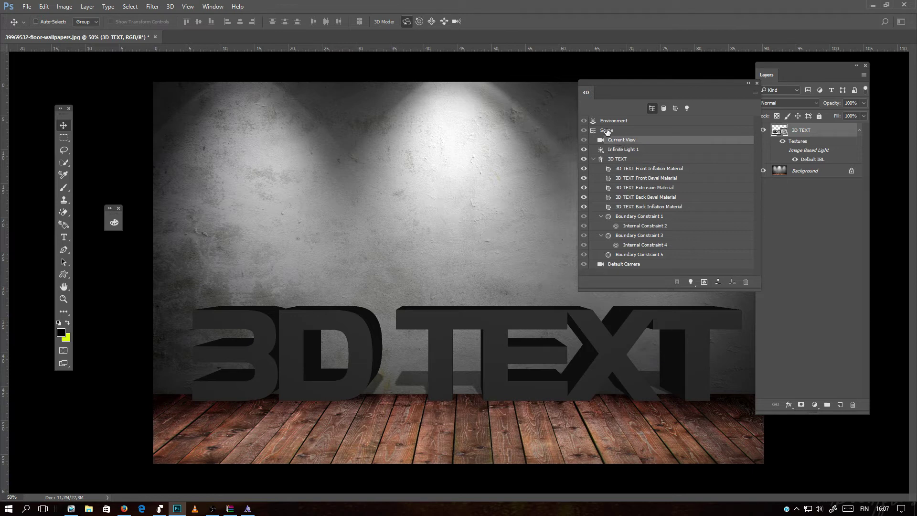
click(611, 122)
click(606, 131)
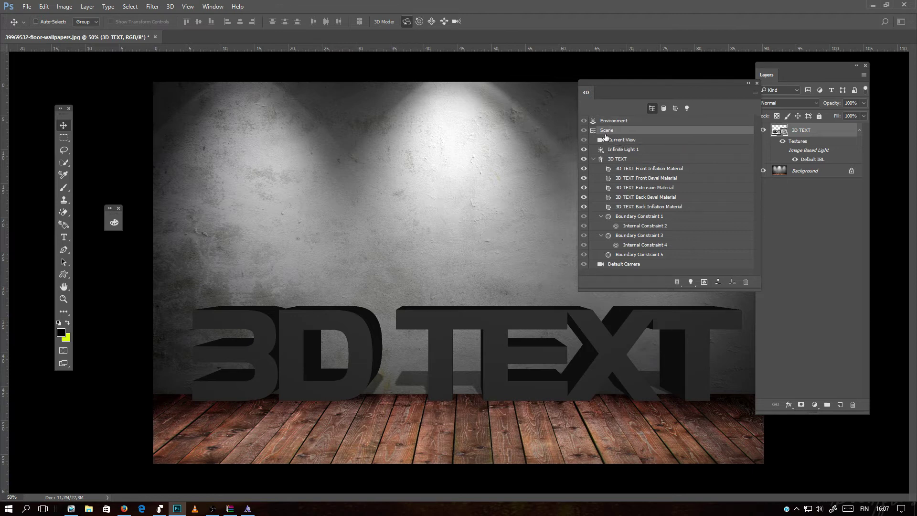
click(626, 150)
click(621, 159)
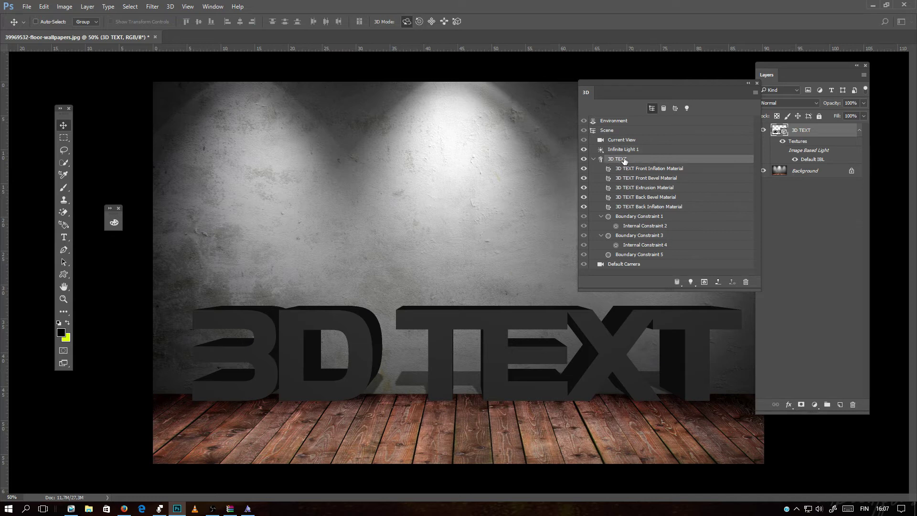
click(584, 160)
click(584, 161)
Step through the bevel, extrusion and inflation materials, ending on Front Inflation Material.
click(645, 170)
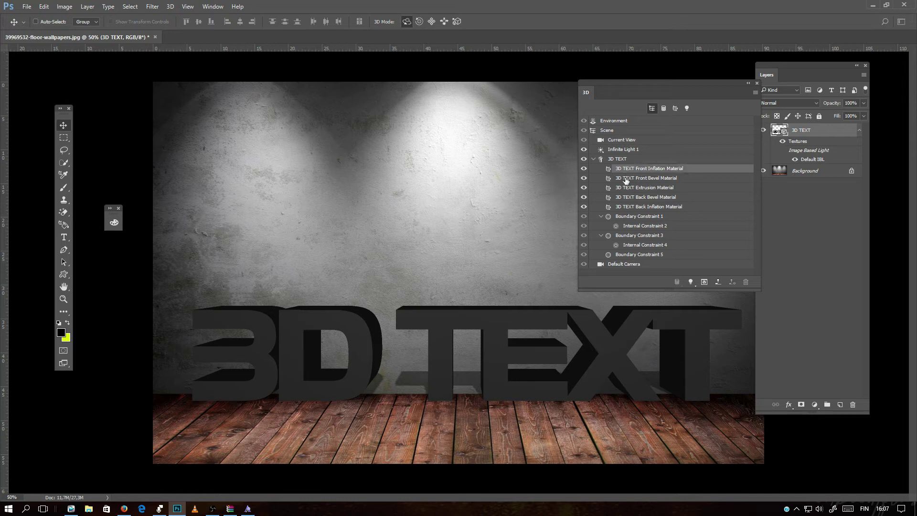
click(641, 180)
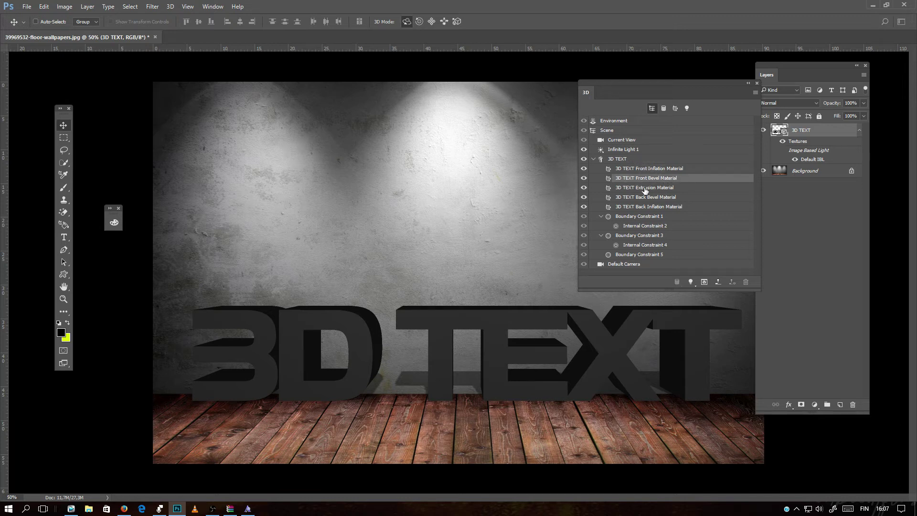
click(650, 189)
click(631, 199)
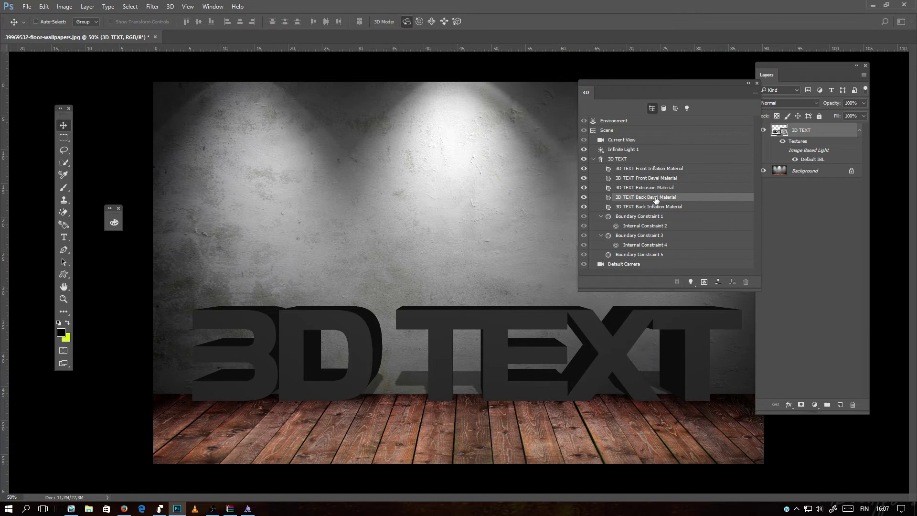
click(647, 209)
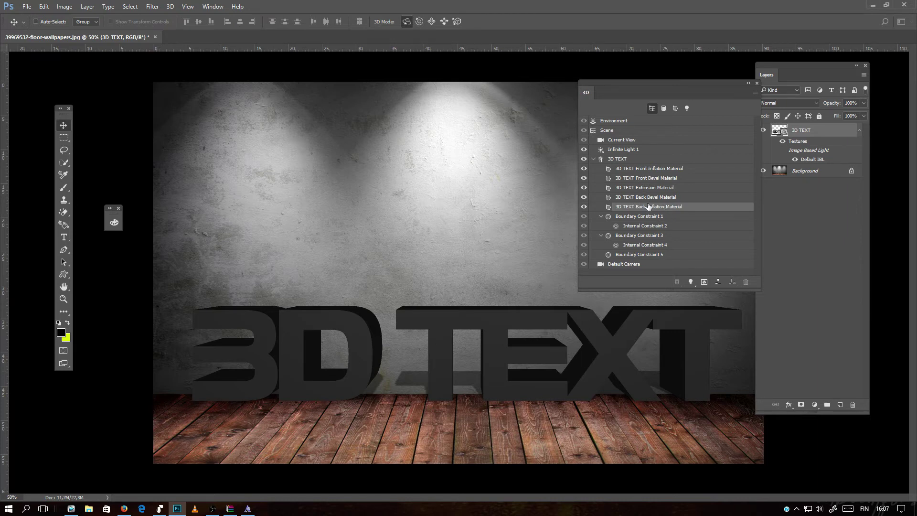
click(632, 170)
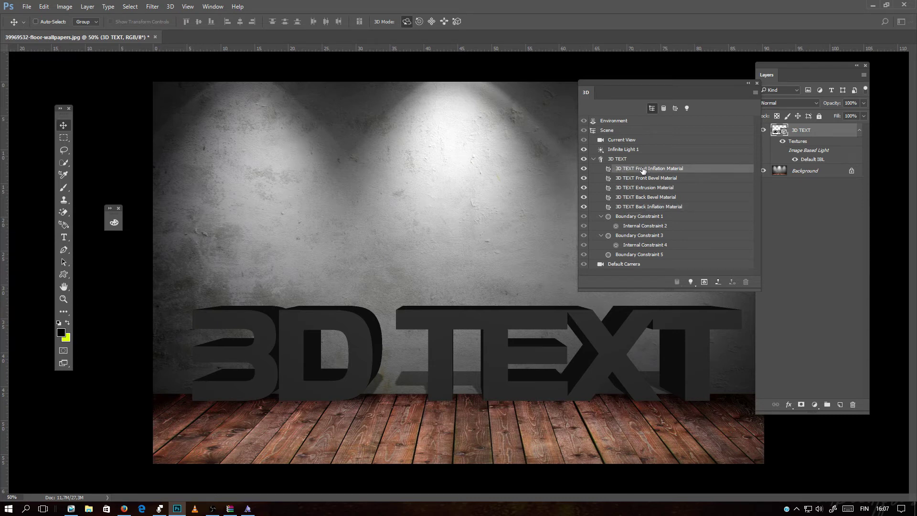
Open the Front Inflation Material properties and apply the yellow material preset.
double_click(609, 170)
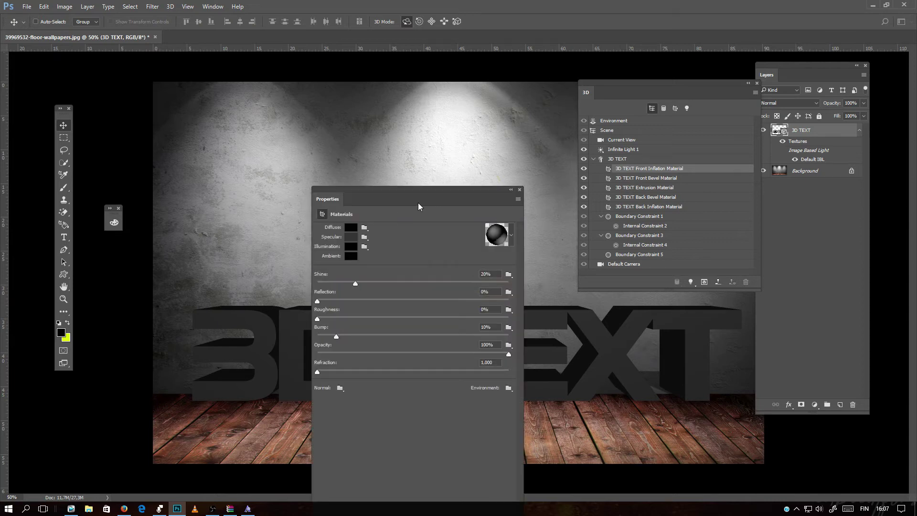
drag(367, 189, 622, 139)
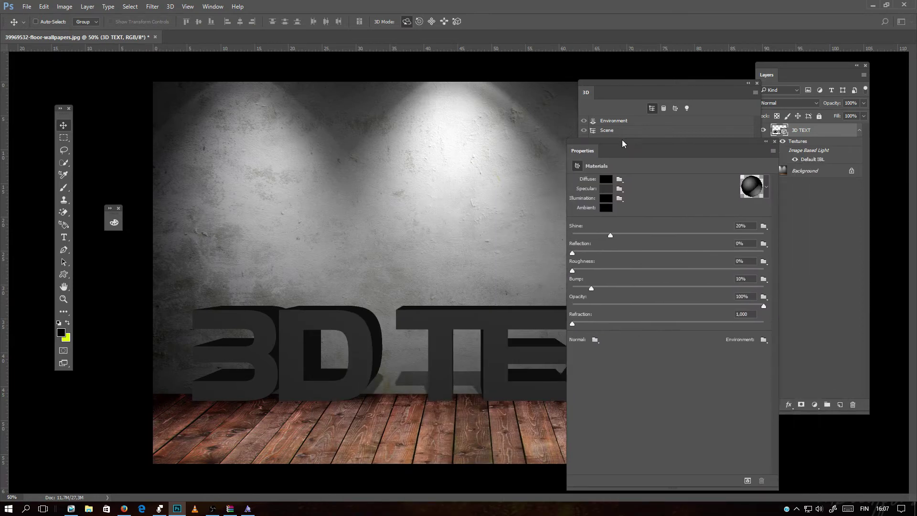
click(765, 189)
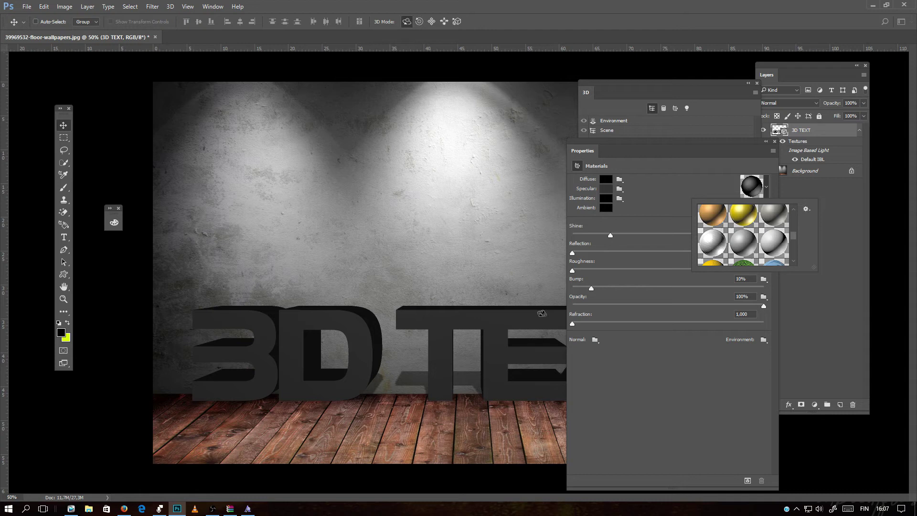
drag(792, 236, 793, 233)
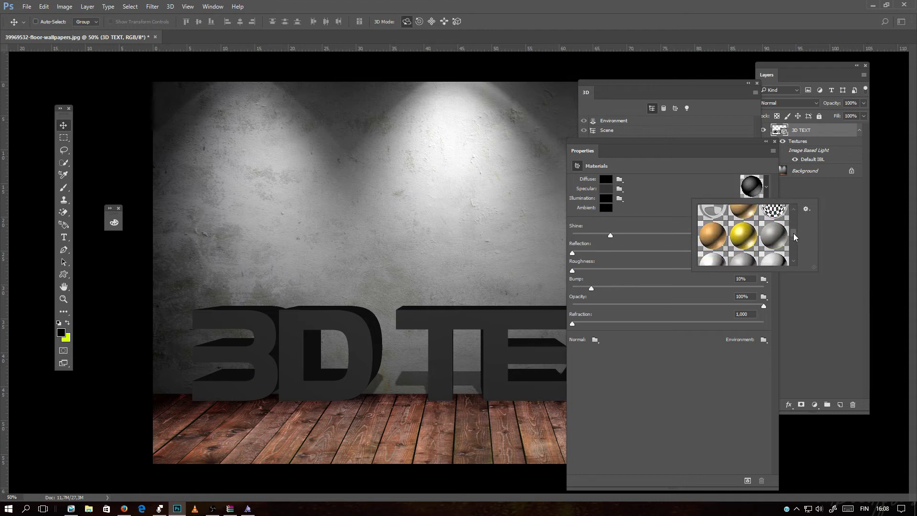
click(742, 238)
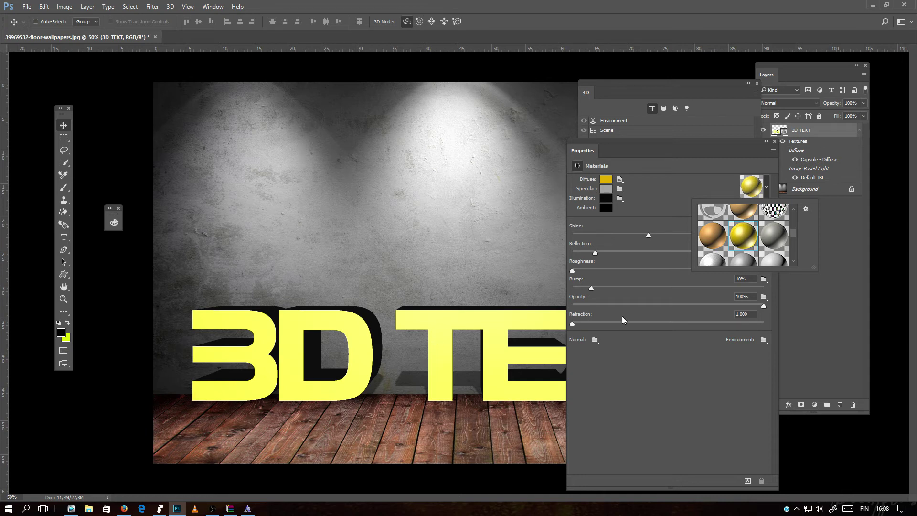
Try copper, checkered, blue glass, glossy blue and cotton presets, finishing on gold metal.
click(717, 245)
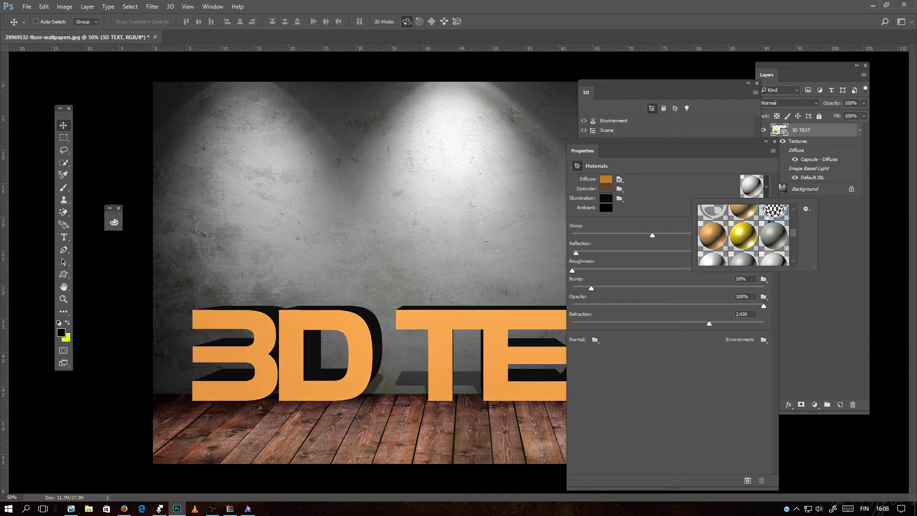
click(719, 261)
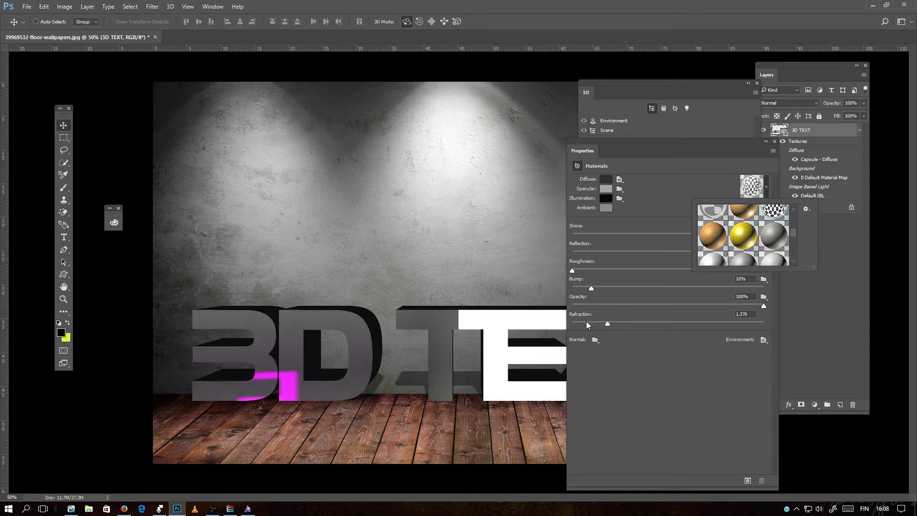
scroll(743, 234, down, 2)
click(774, 243)
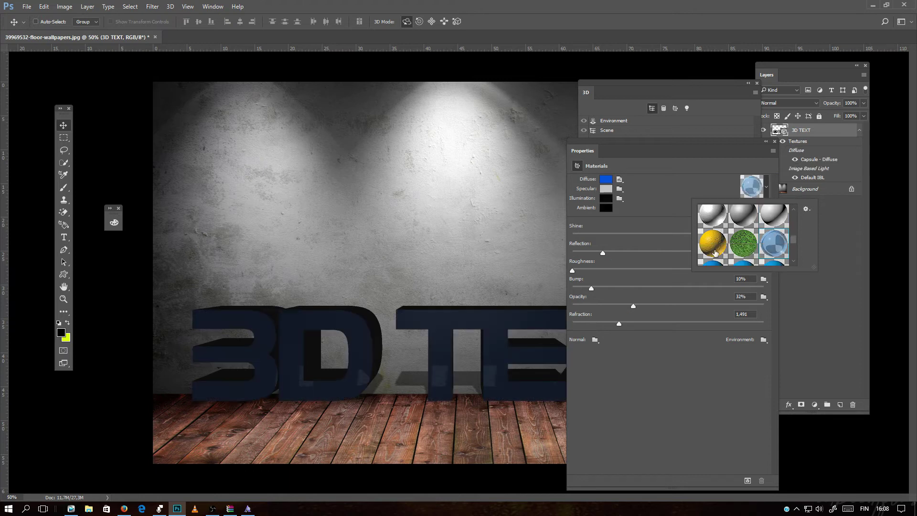
scroll(743, 239, down, 1)
click(774, 233)
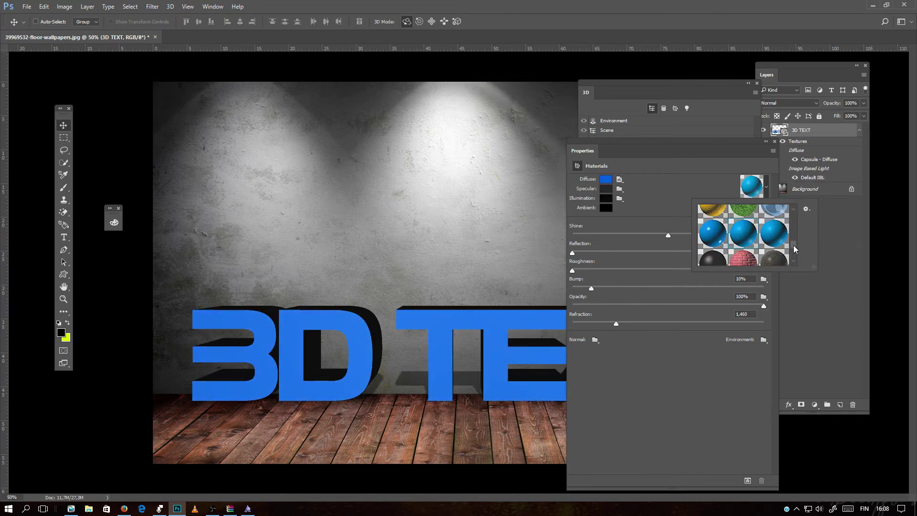
scroll(764, 234, up, 3)
click(742, 235)
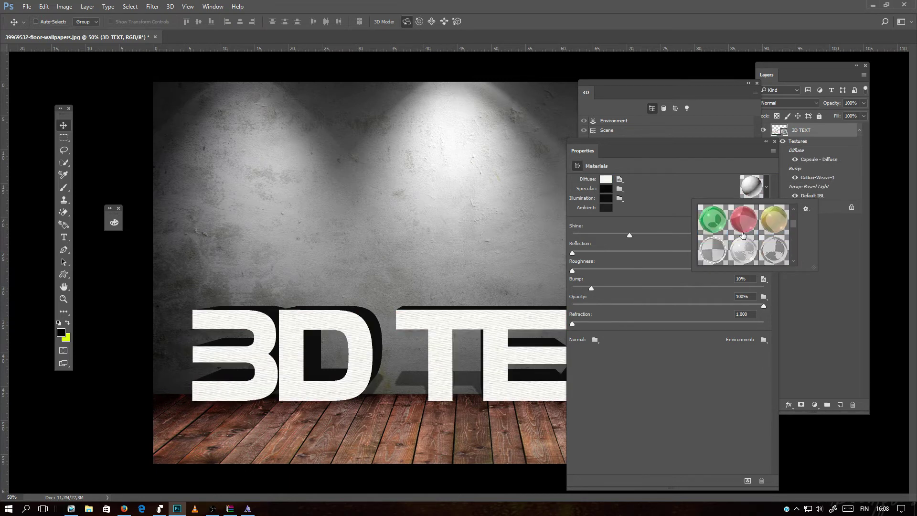
scroll(743, 235, down, 2)
click(743, 222)
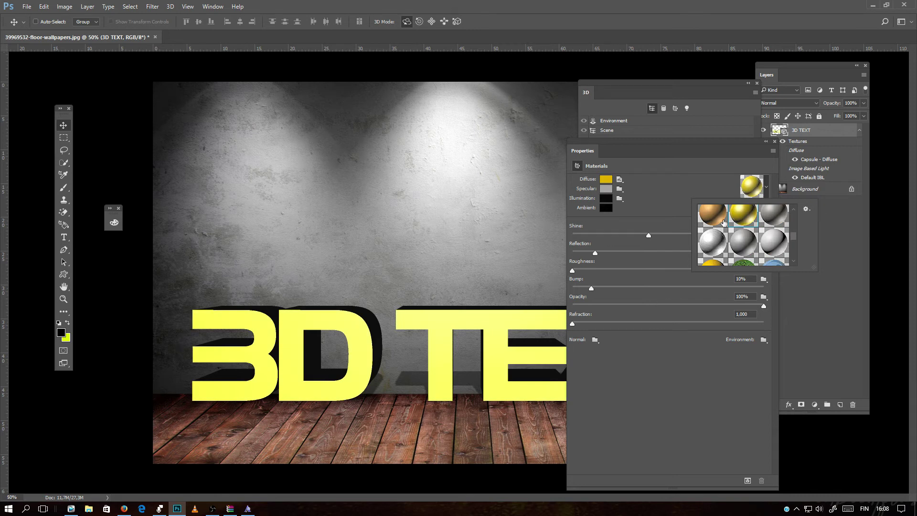
Set the front material's diffuse and specular colours to near-black.
click(604, 180)
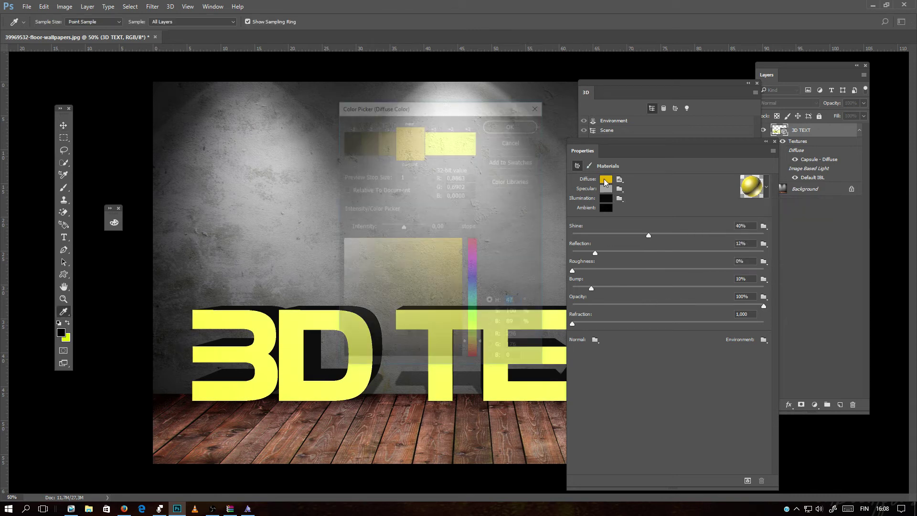
drag(367, 317, 346, 347)
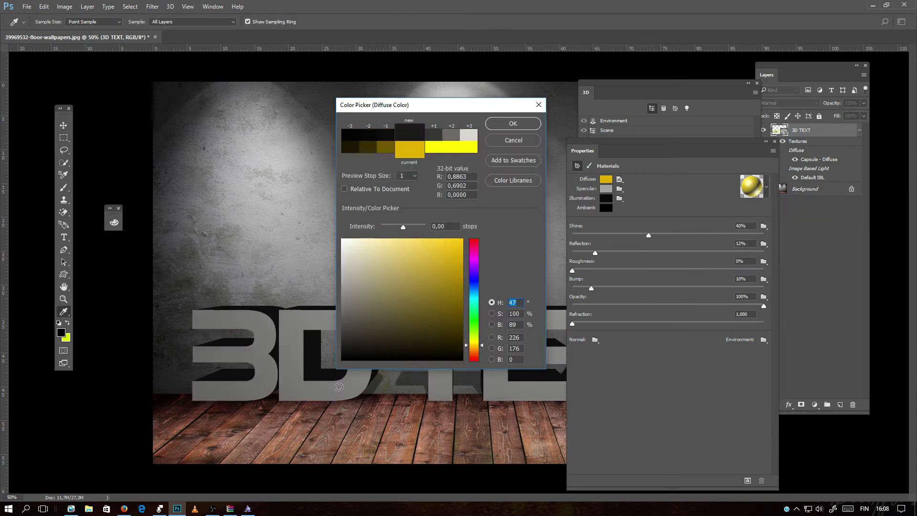
click(504, 125)
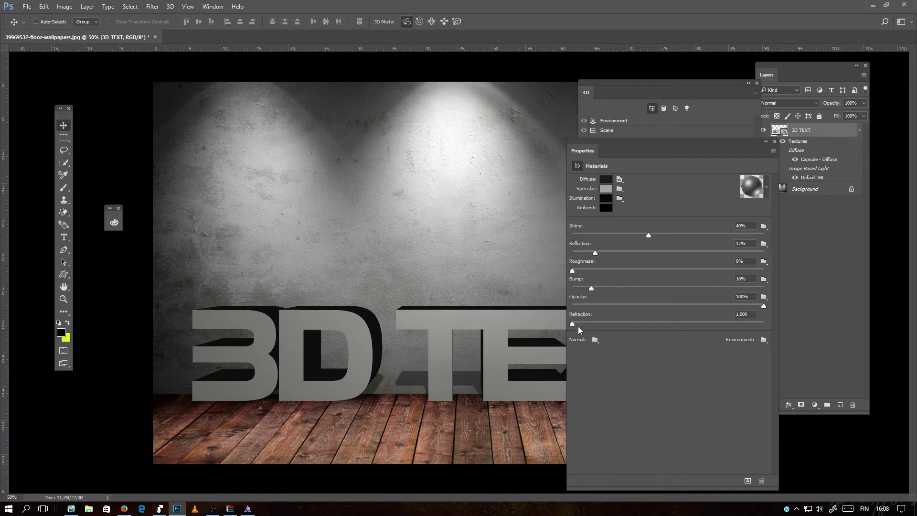
click(605, 188)
click(321, 380)
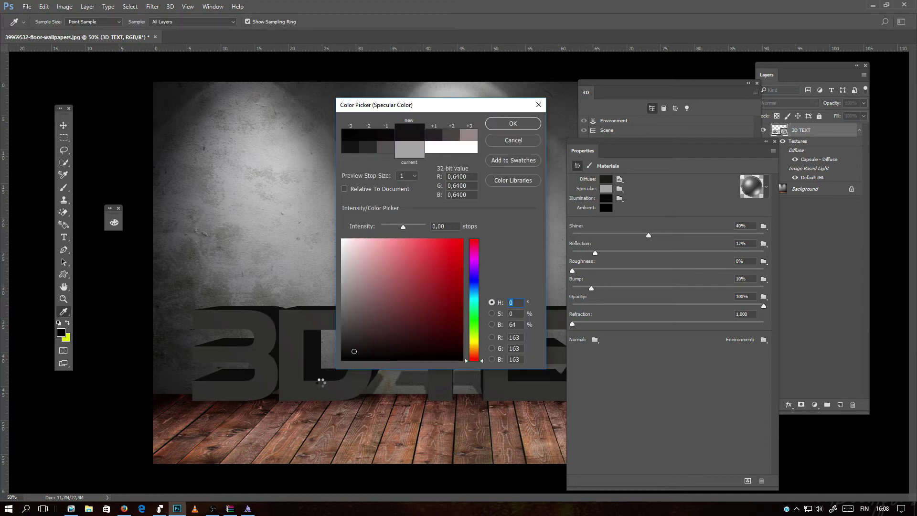
click(512, 123)
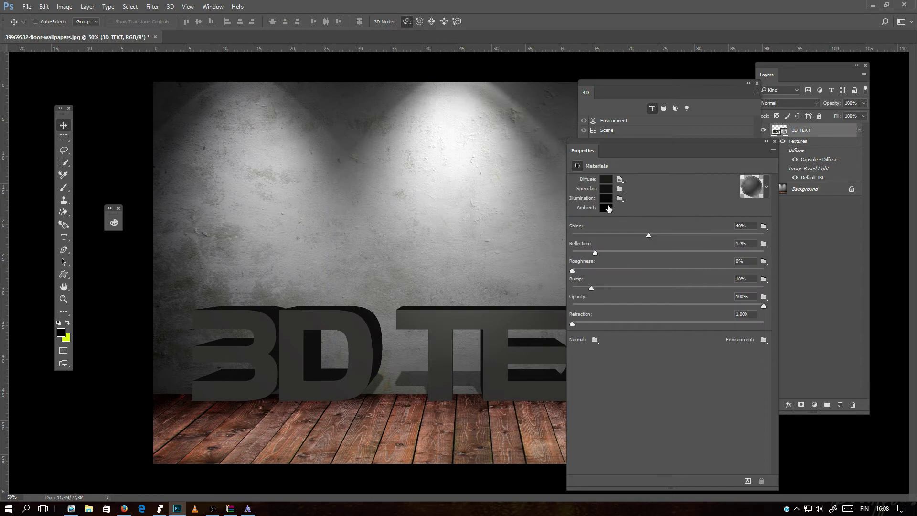
Raise Shine to 100% and set Roughness to 5%, keeping opacity at 100%.
drag(649, 236, 786, 239)
drag(571, 271, 627, 289)
mouse_move(763, 306)
mouse_down()
mouse_move(571, 308)
mouse_move(763, 306)
mouse_up()
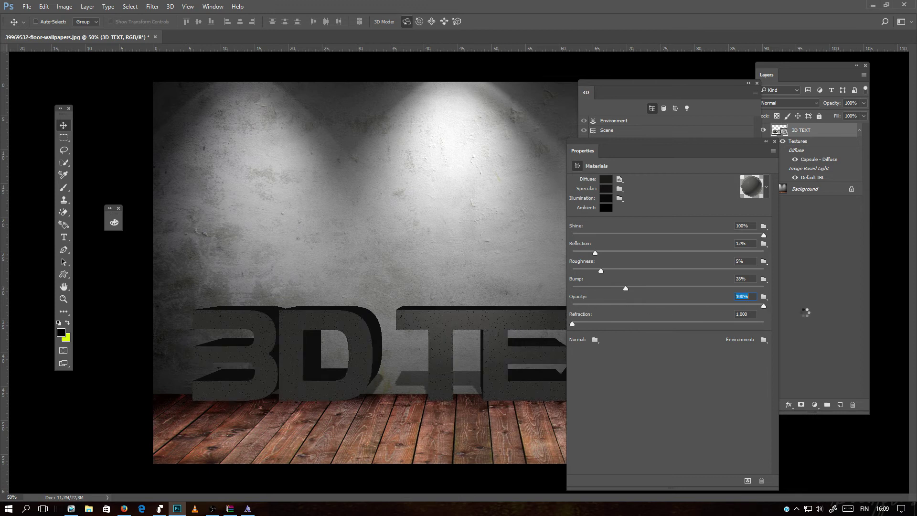
click(595, 180)
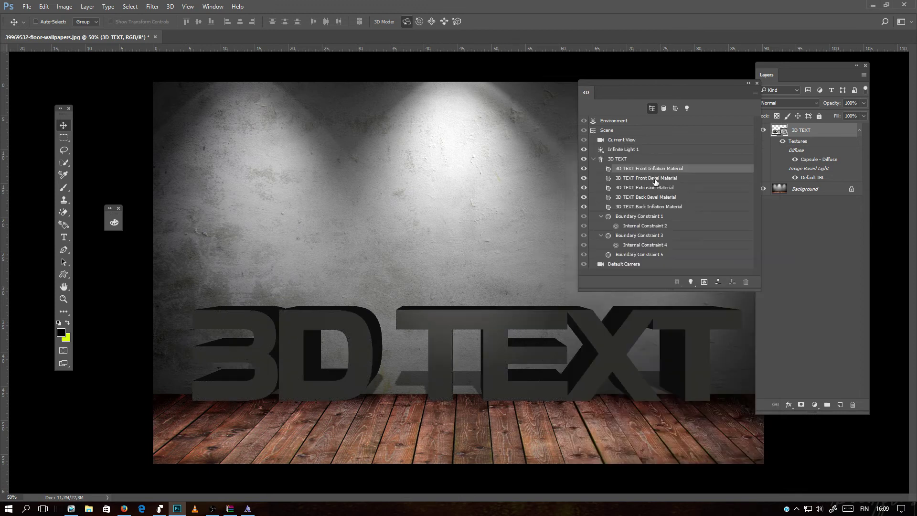
Toggle the Extrusion Material's visibility off and on to compare, then select it.
click(583, 189)
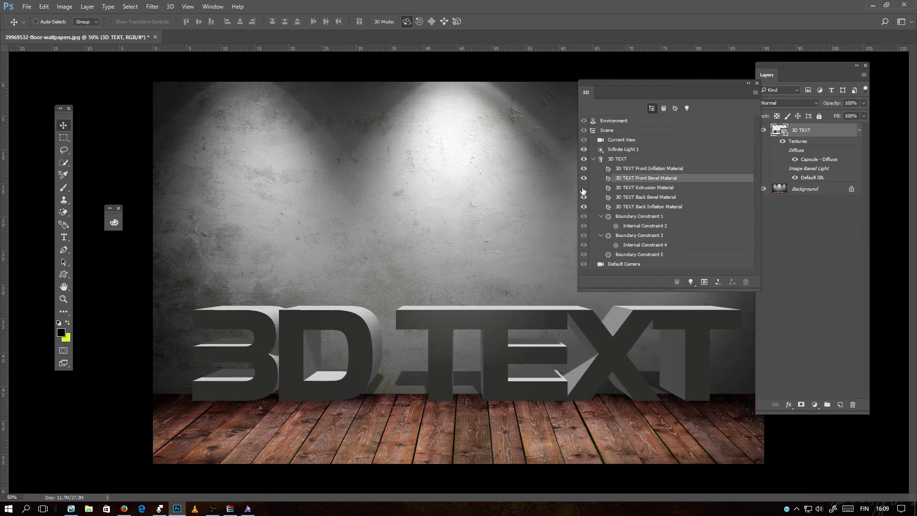
click(583, 188)
click(583, 189)
click(583, 187)
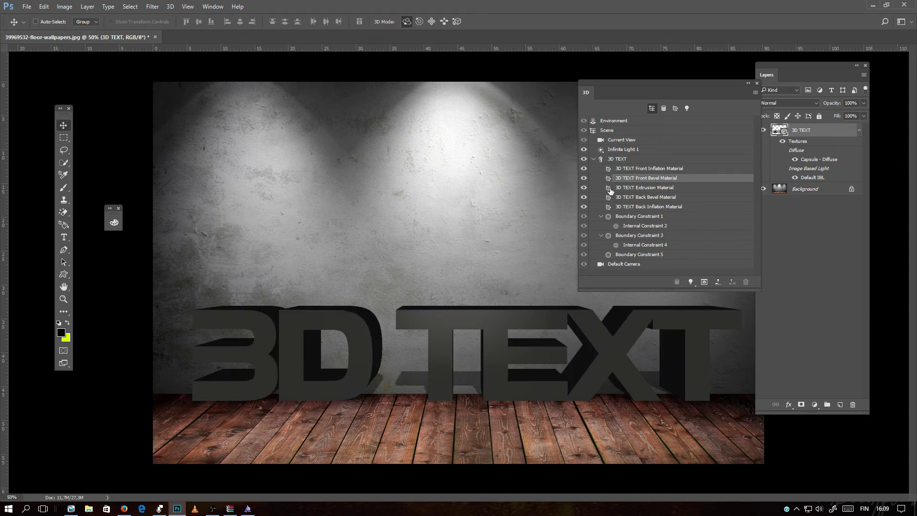
click(609, 191)
Give the Extrusion Material a gold specular colour and an orange diffuse colour.
double_click(608, 190)
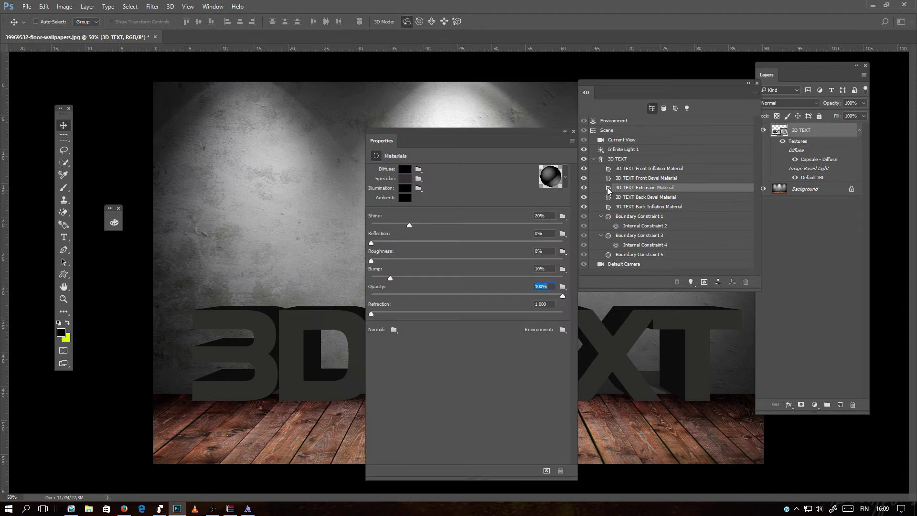
drag(373, 131, 573, 152)
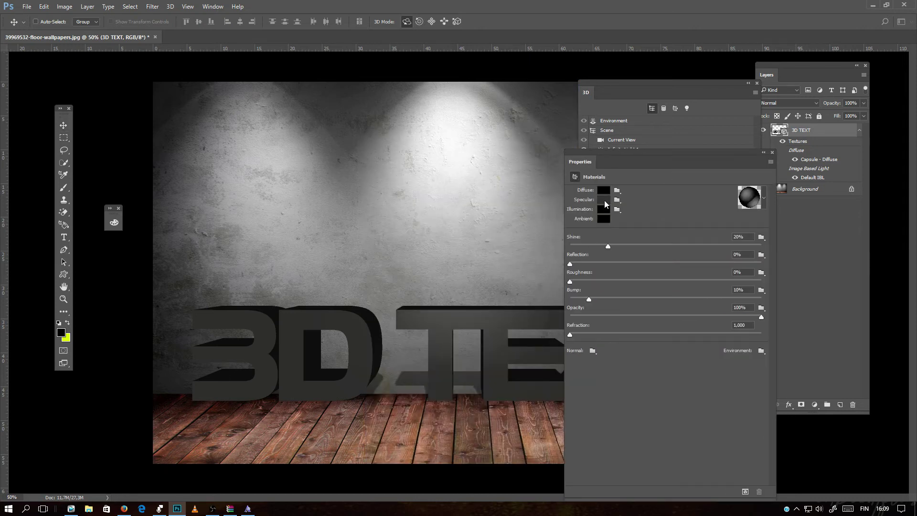
click(604, 199)
drag(474, 336, 474, 347)
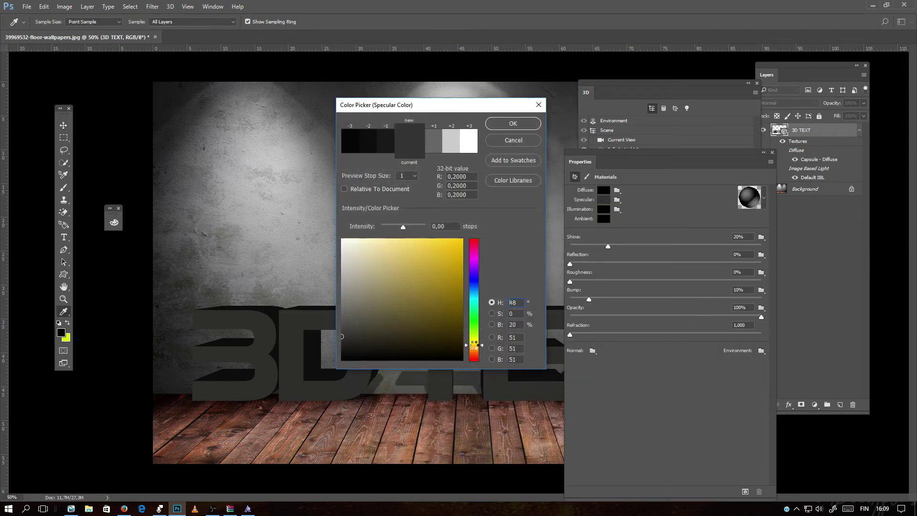
click(448, 271)
mouse_move(457, 281)
mouse_down()
mouse_move(464, 304)
mouse_move(458, 265)
mouse_up()
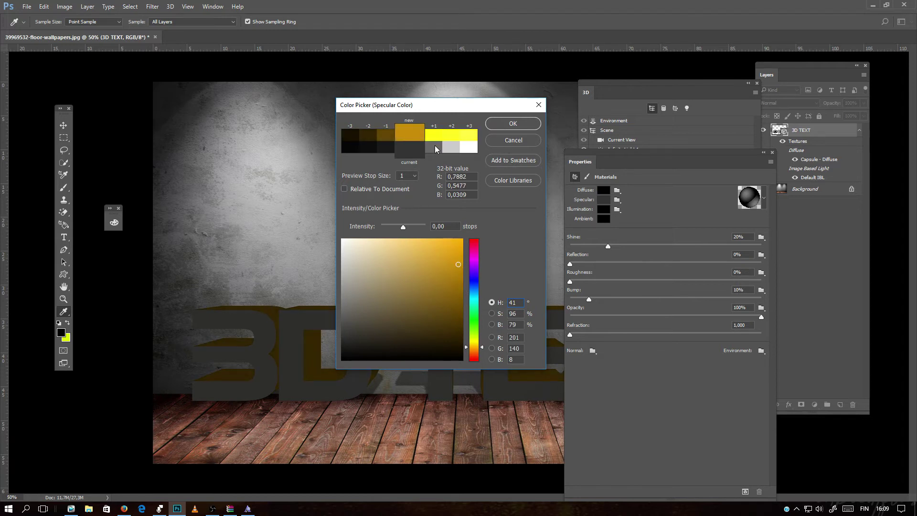
click(509, 125)
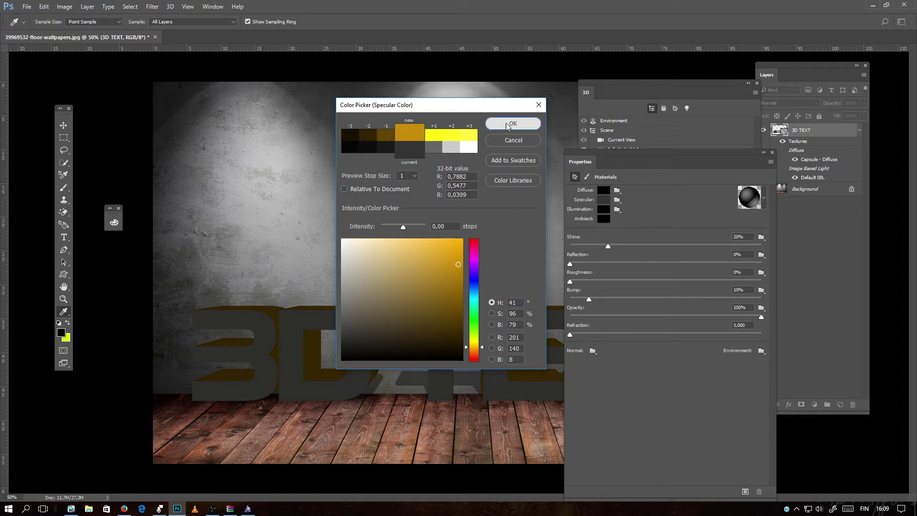
click(604, 191)
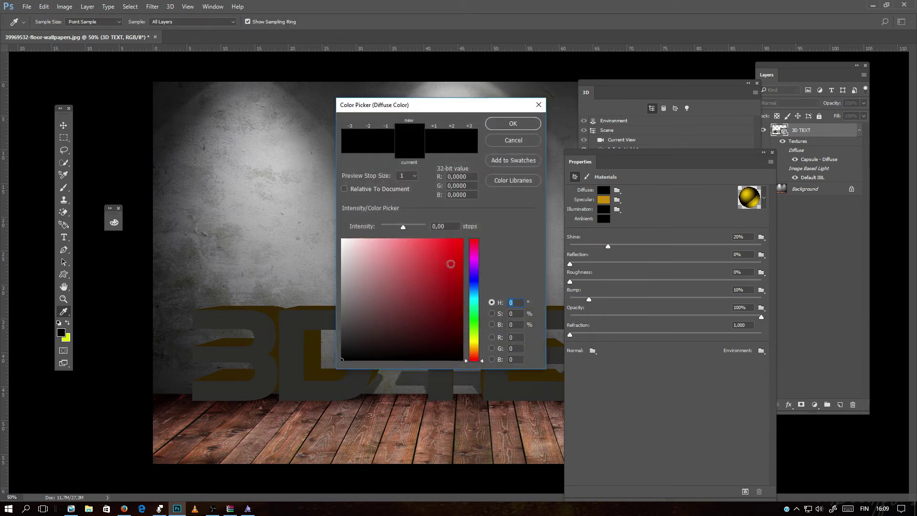
drag(475, 333, 474, 348)
click(455, 290)
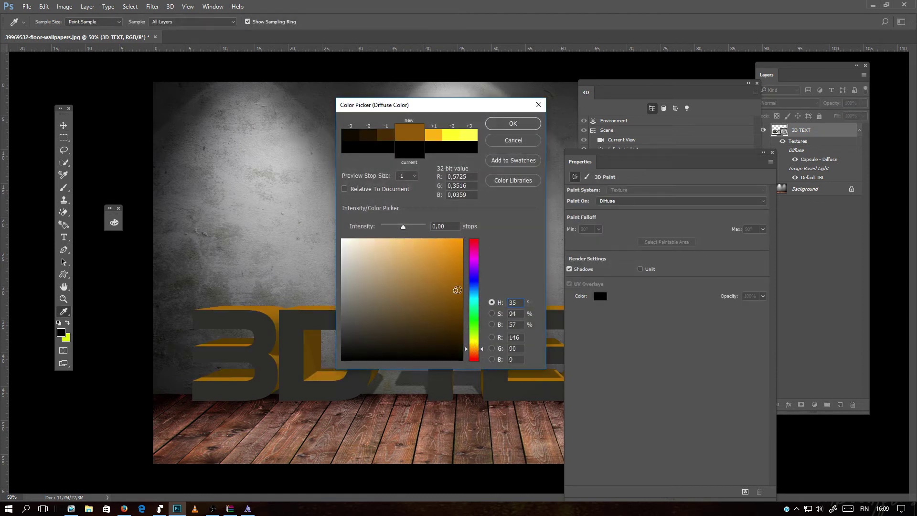
click(503, 125)
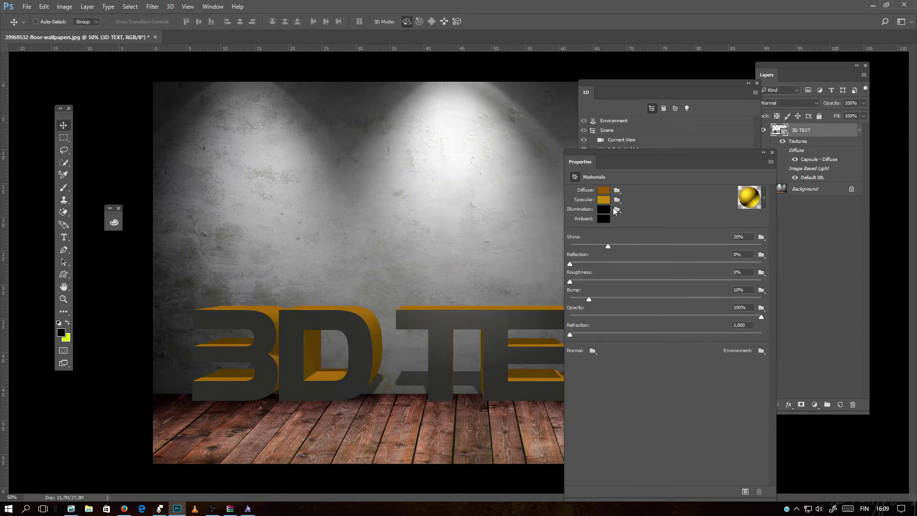
Set the Extrusion Material's illumination and ambient colours to golden yellow.
click(605, 209)
drag(474, 296, 474, 345)
click(460, 289)
mouse_move(460, 288)
mouse_down()
mouse_move(460, 306)
mouse_move(458, 271)
mouse_move(461, 285)
mouse_up()
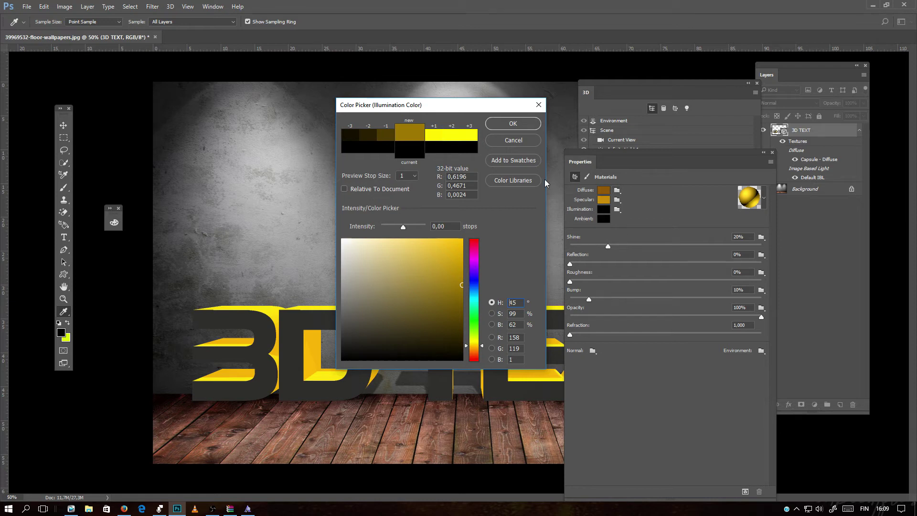
click(513, 125)
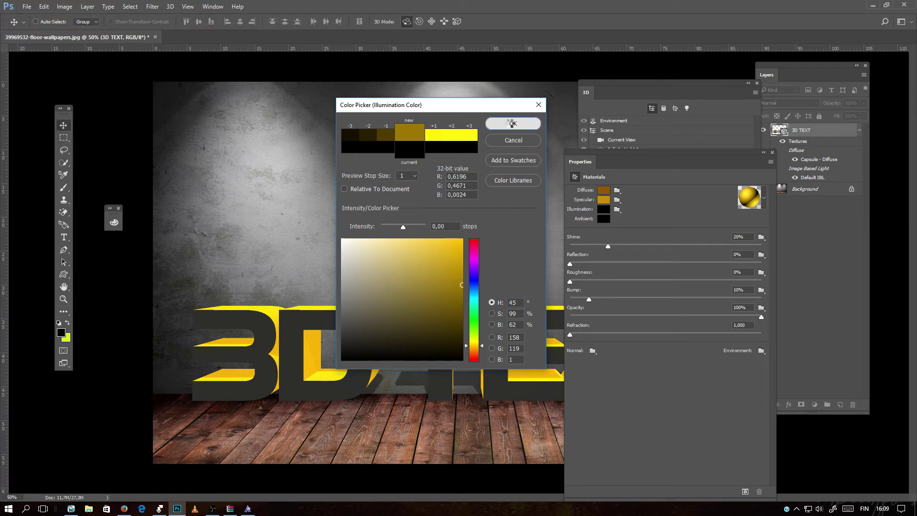
click(602, 219)
click(456, 255)
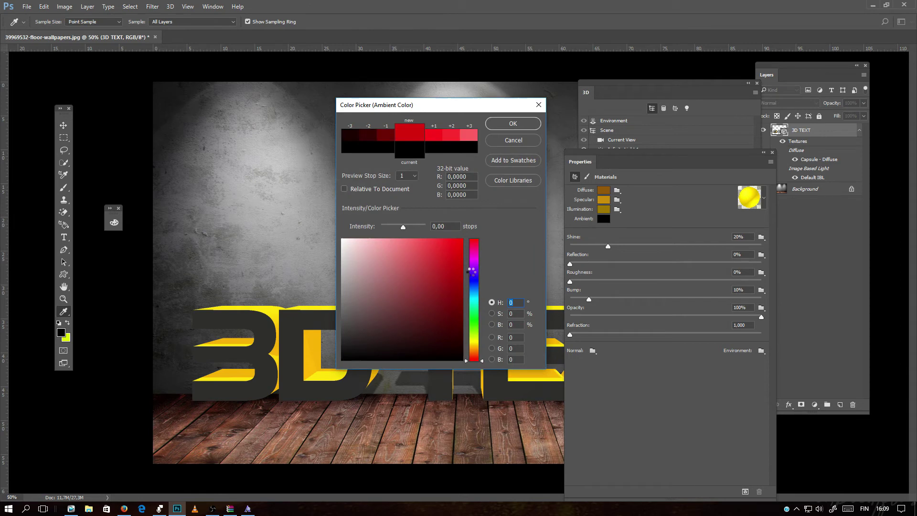
mouse_move(474, 296)
mouse_down()
mouse_move(469, 350)
mouse_move(476, 334)
mouse_move(478, 347)
mouse_up()
click(458, 258)
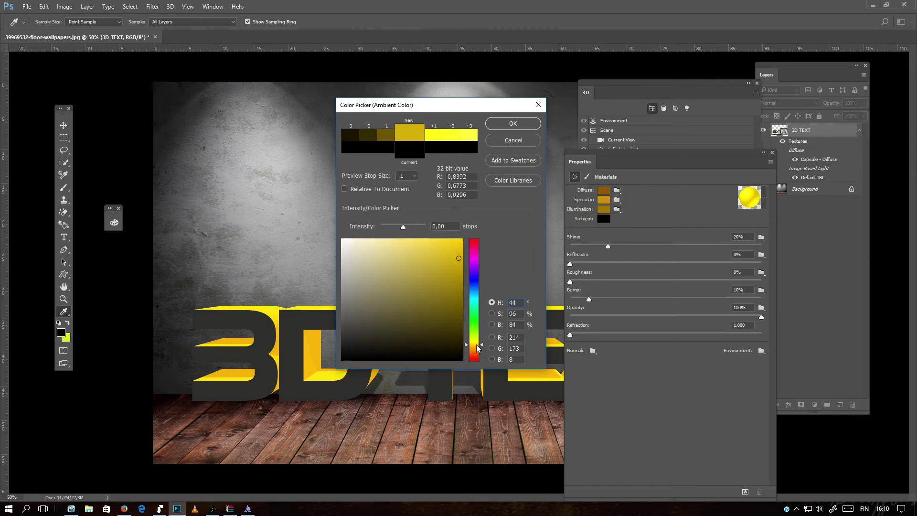
click(507, 125)
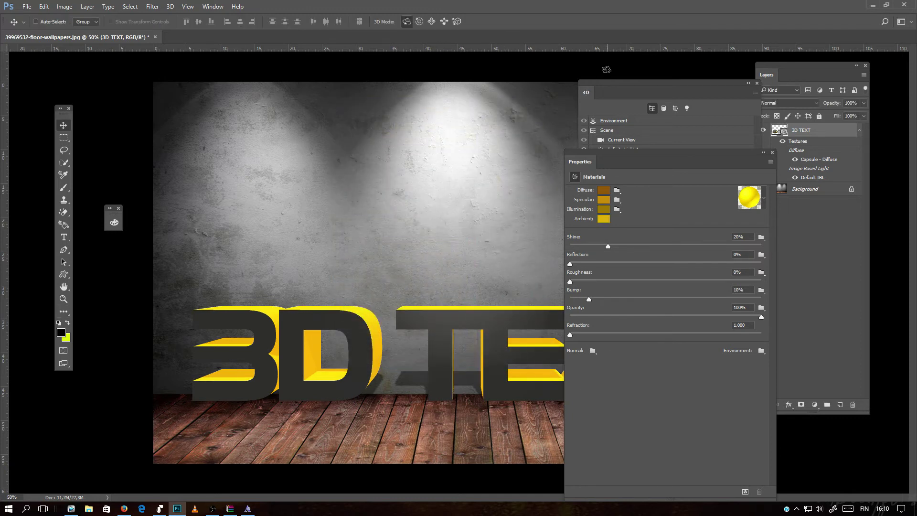
Close the material settings and bring the full 3D scene tree into view.
drag(589, 92, 716, 371)
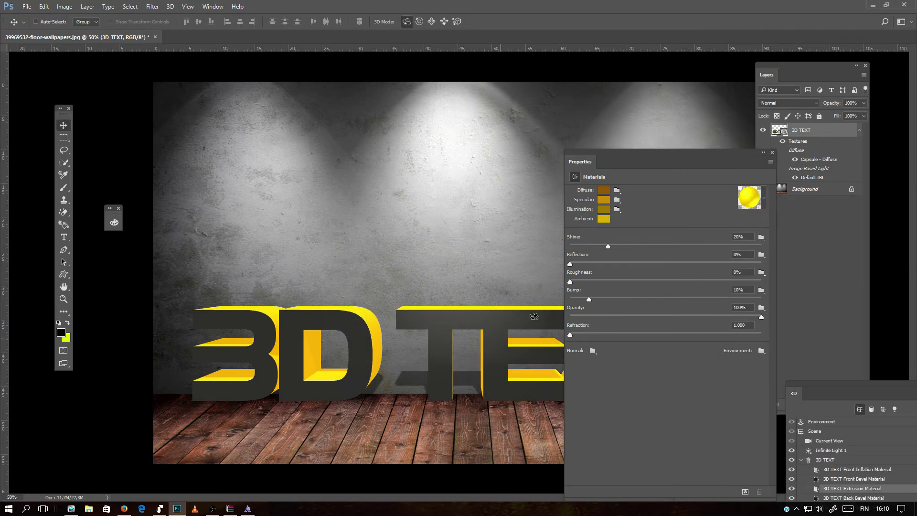
drag(575, 156, 524, 146)
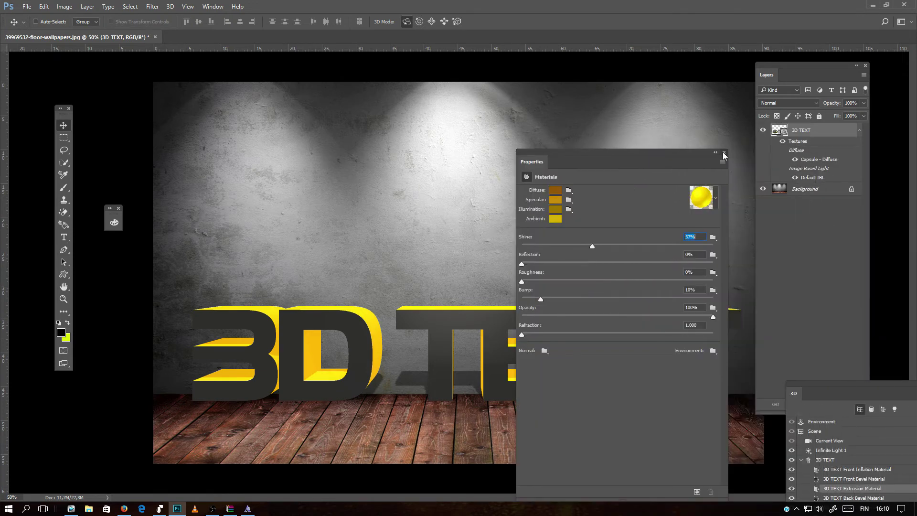
click(721, 147)
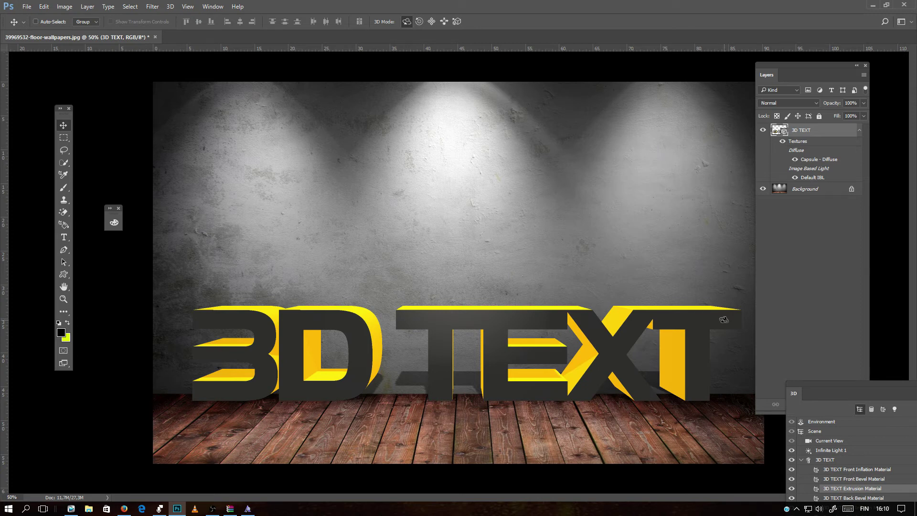
drag(806, 386, 462, 163)
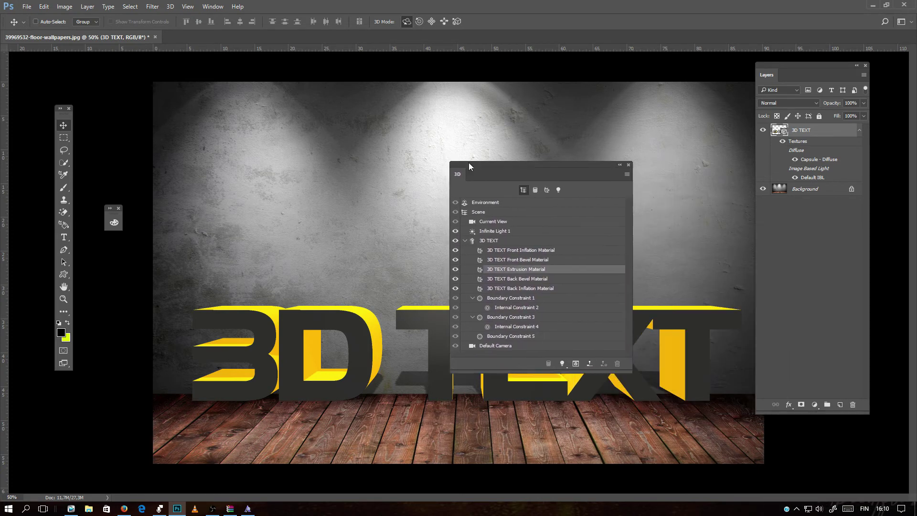
In the Environment settings, try a pink global ambient and set shadow softness to 50%.
click(471, 200)
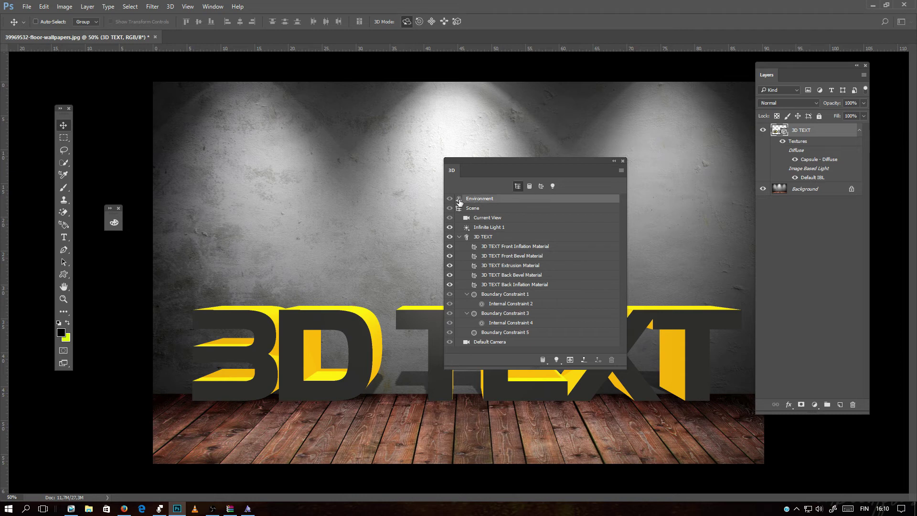
double_click(460, 202)
drag(530, 157, 574, 142)
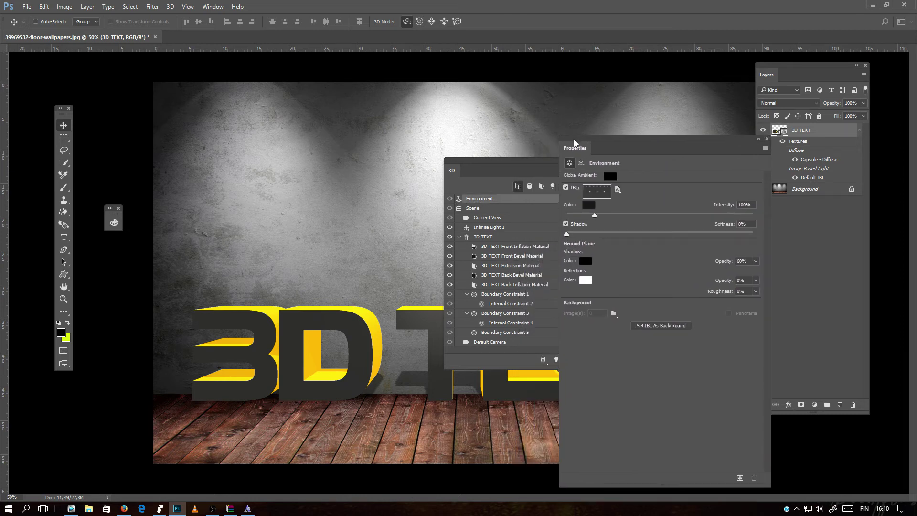
click(610, 175)
click(458, 244)
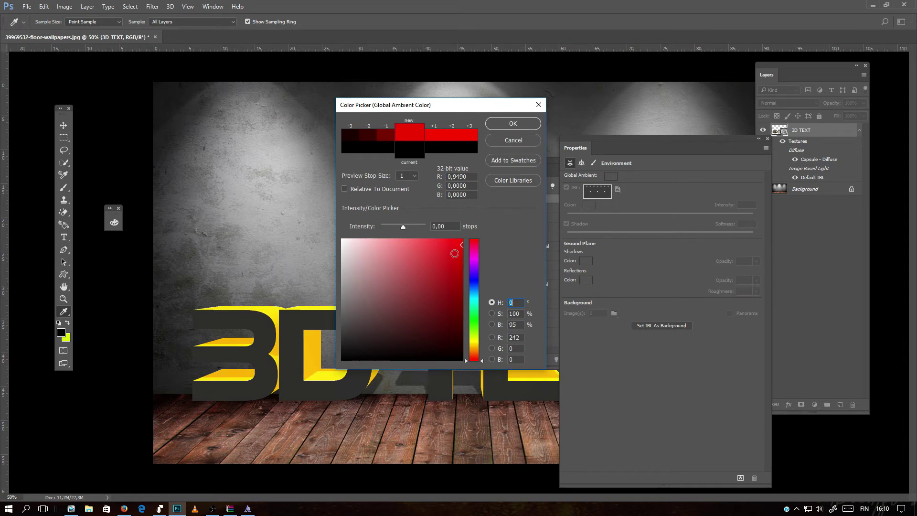
click(365, 272)
key(Return)
drag(567, 233, 660, 234)
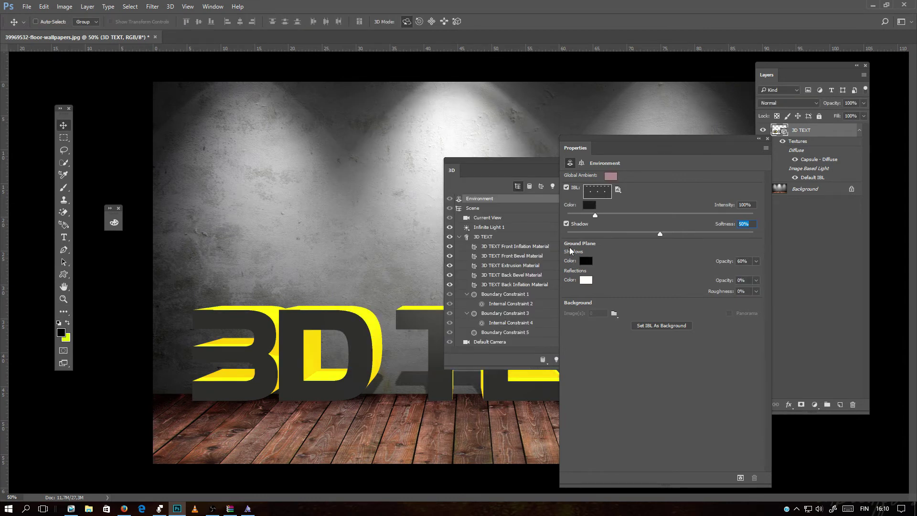
Try a dark red ground-plane shadow colour, then cancel to keep it black.
click(586, 261)
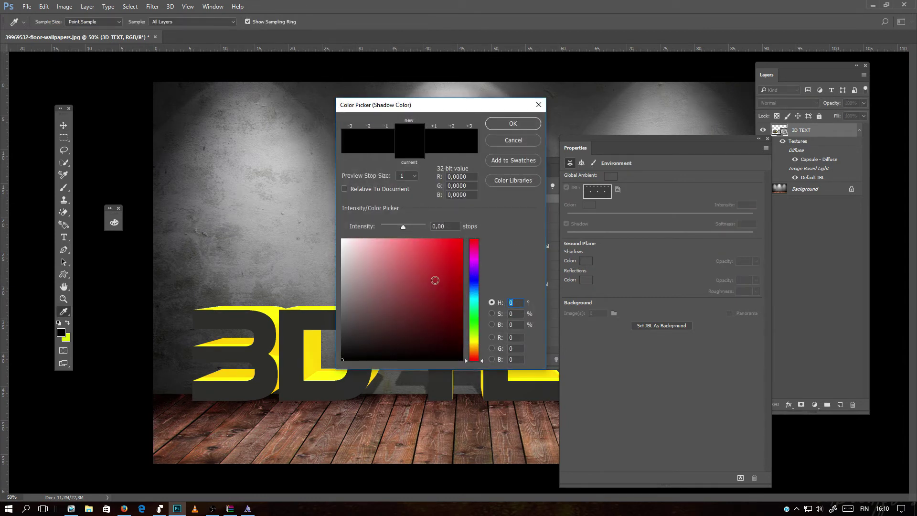
click(437, 280)
click(461, 290)
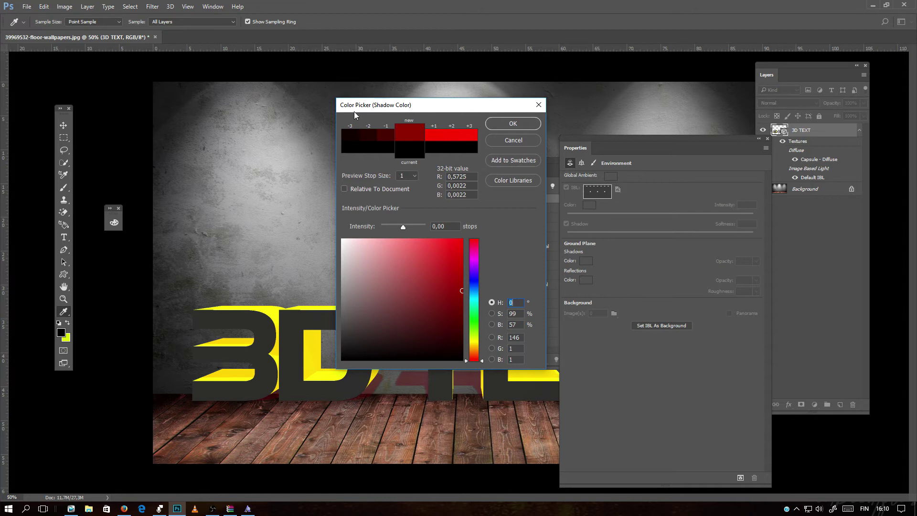
drag(355, 114, 577, 114)
mouse_move(581, 259)
mouse_down()
mouse_move(563, 237)
mouse_move(563, 358)
mouse_up()
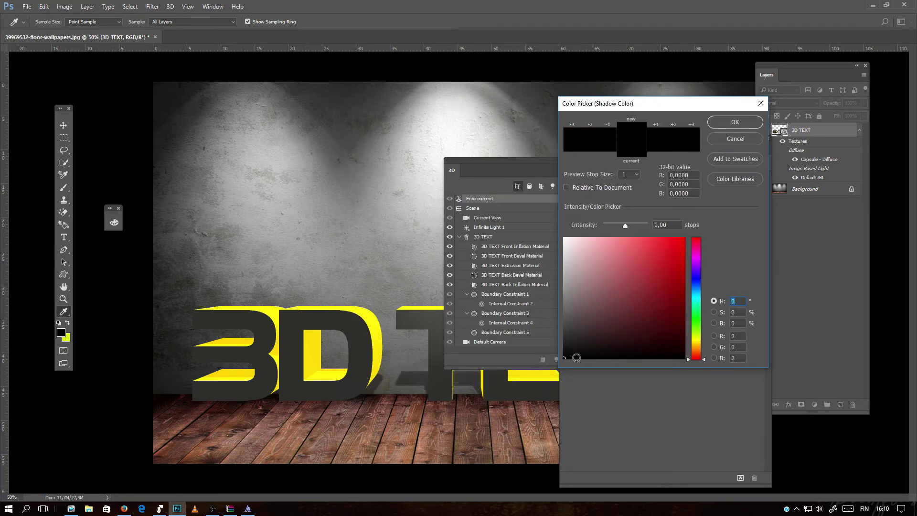
key(Return)
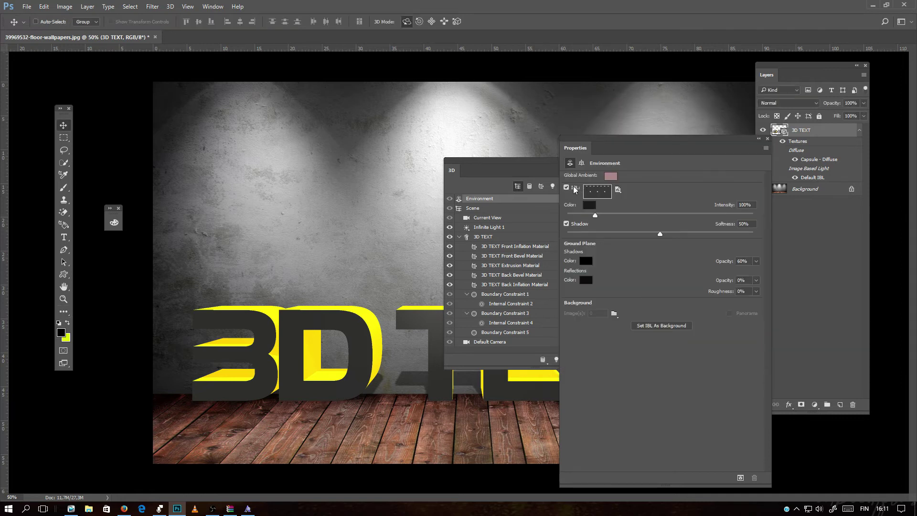
Toggle image-based lighting to compare, then lower IBL intensity to 23%.
click(566, 187)
click(567, 188)
click(567, 187)
drag(595, 216, 573, 221)
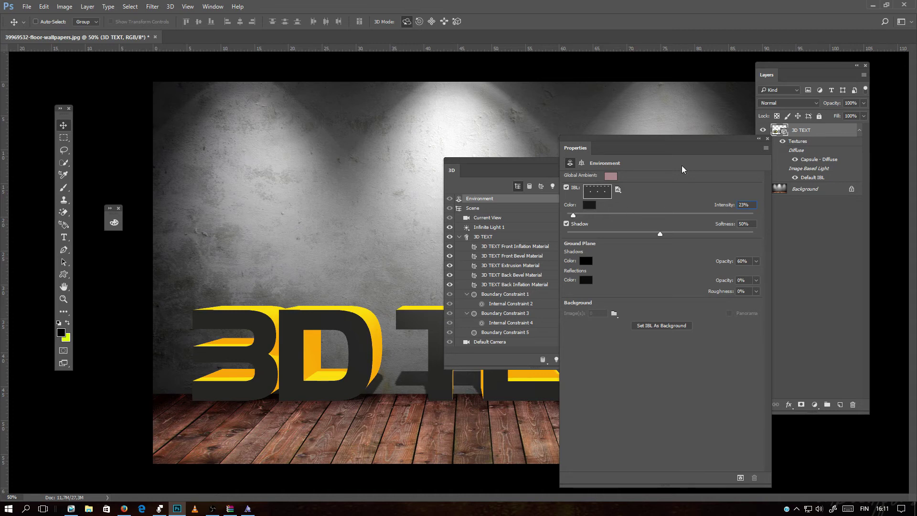
Set the global ambient colour to fully saturated pure red.
click(611, 176)
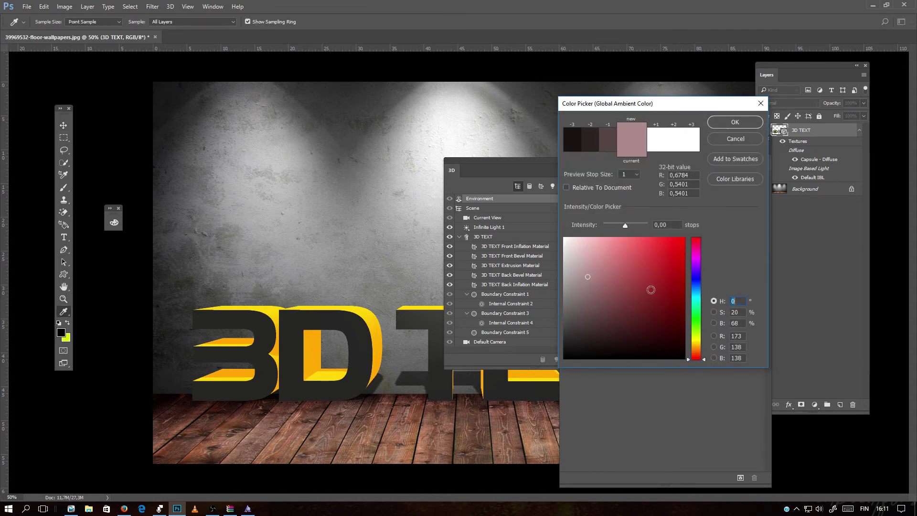
click(670, 264)
click(696, 277)
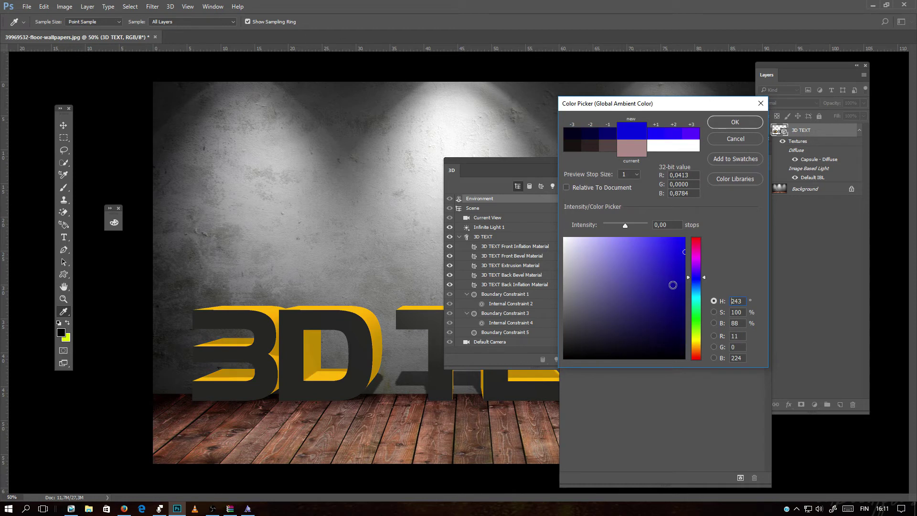
click(673, 288)
click(680, 253)
drag(694, 252, 696, 237)
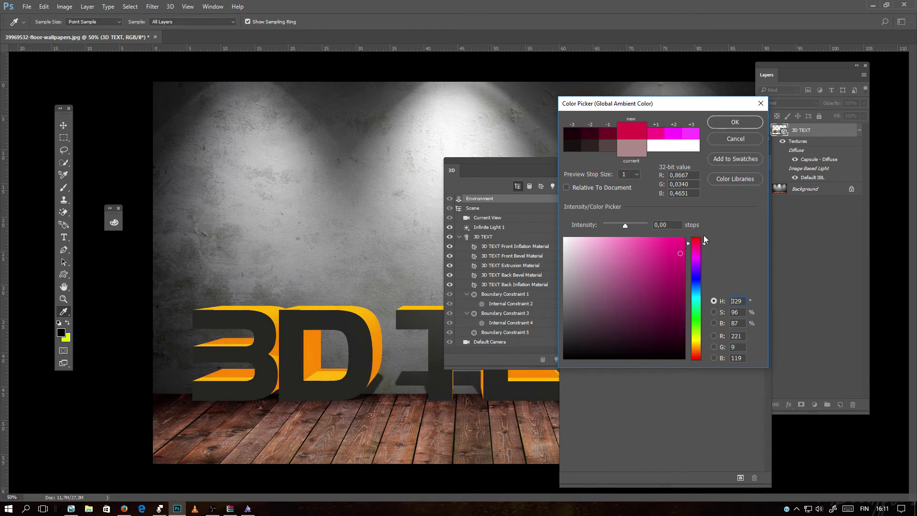
click(684, 238)
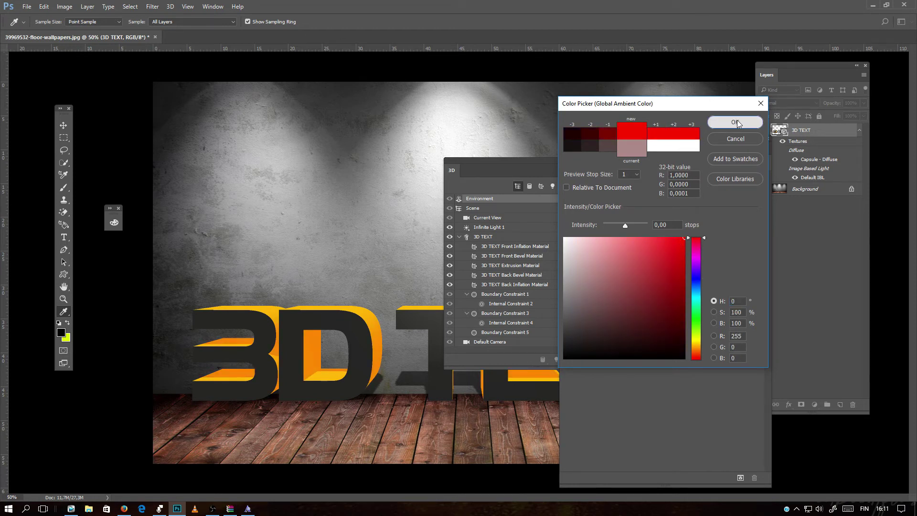
click(735, 122)
Open the Scene settings, preview the 3D Print Settings, then return to Scene.
click(471, 209)
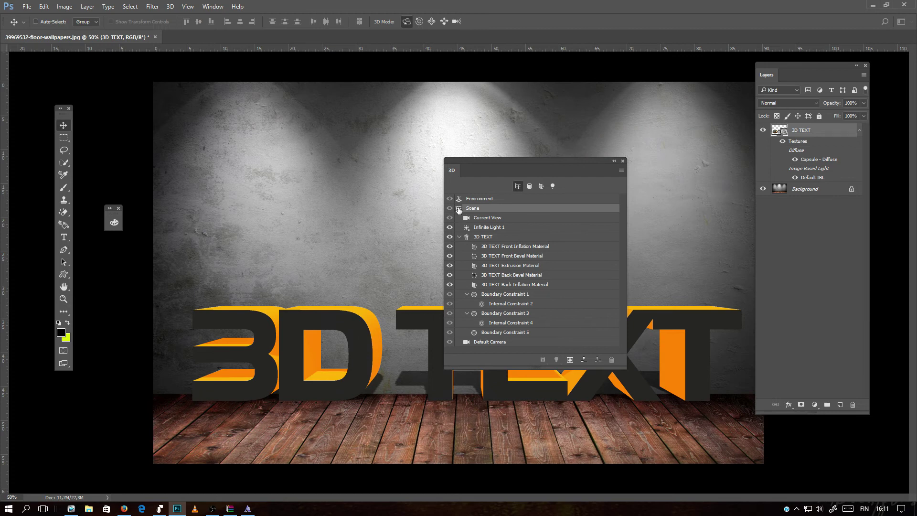
double_click(459, 210)
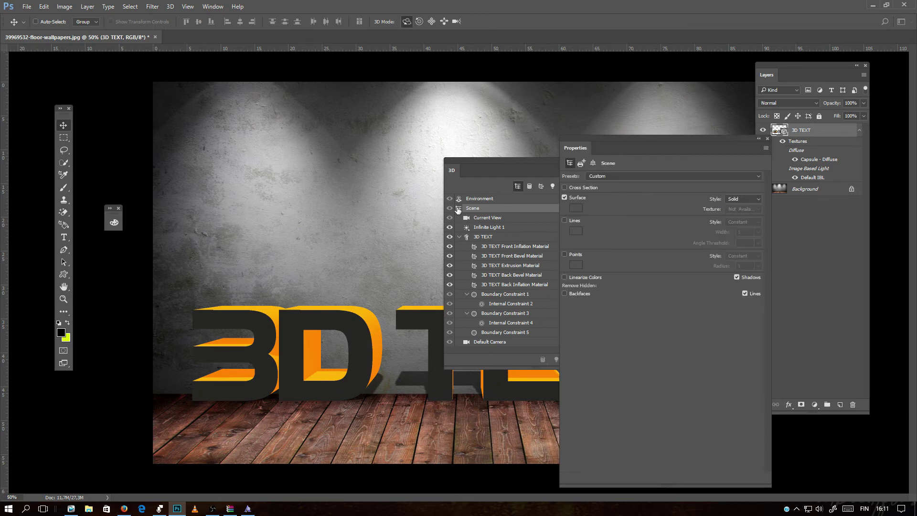
click(581, 164)
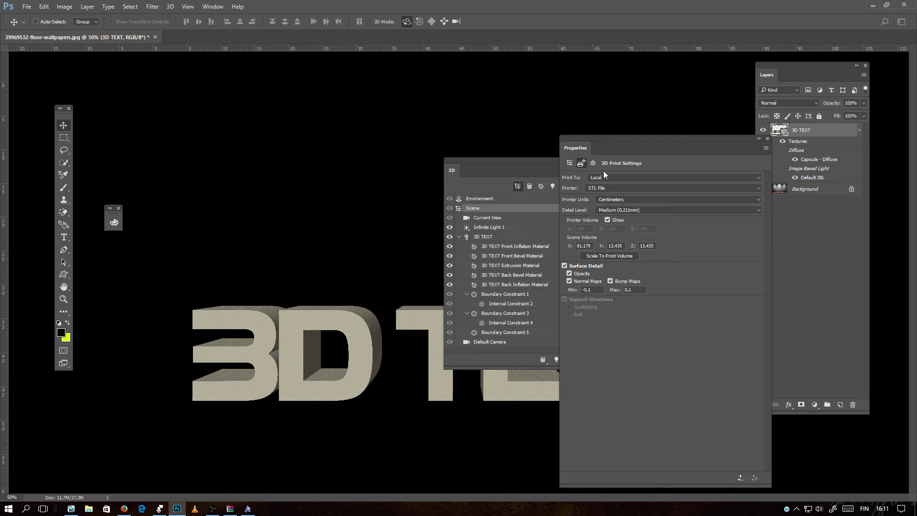
click(767, 139)
double_click(459, 209)
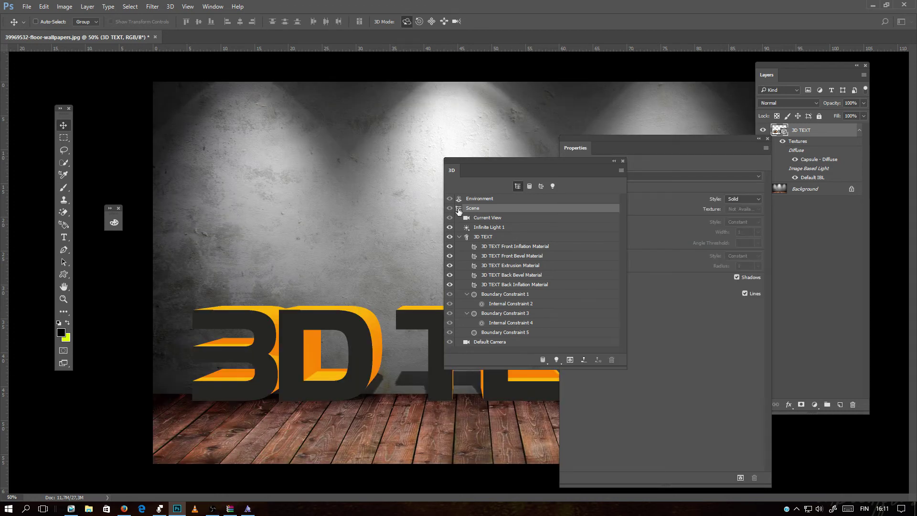
In Coordinates, shift the lettering left and lower, and push it back to Z 117.99.
click(593, 164)
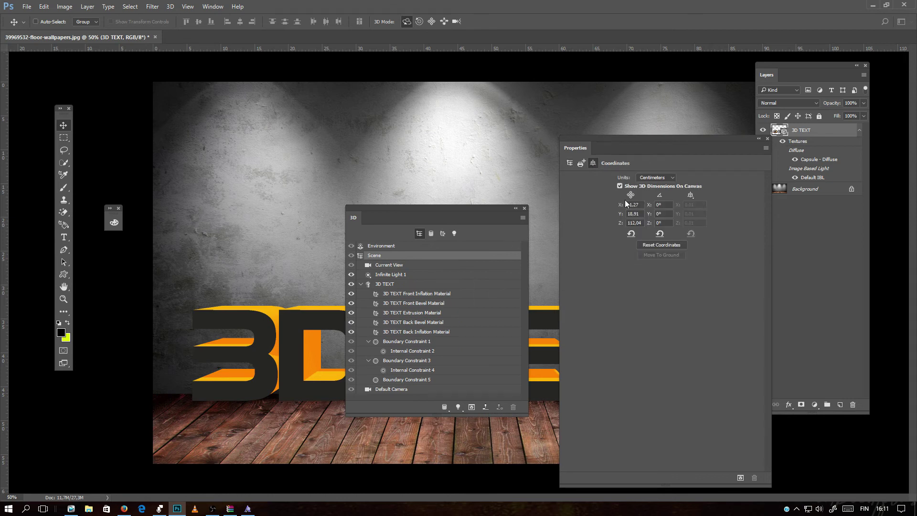
drag(451, 202, 720, 482)
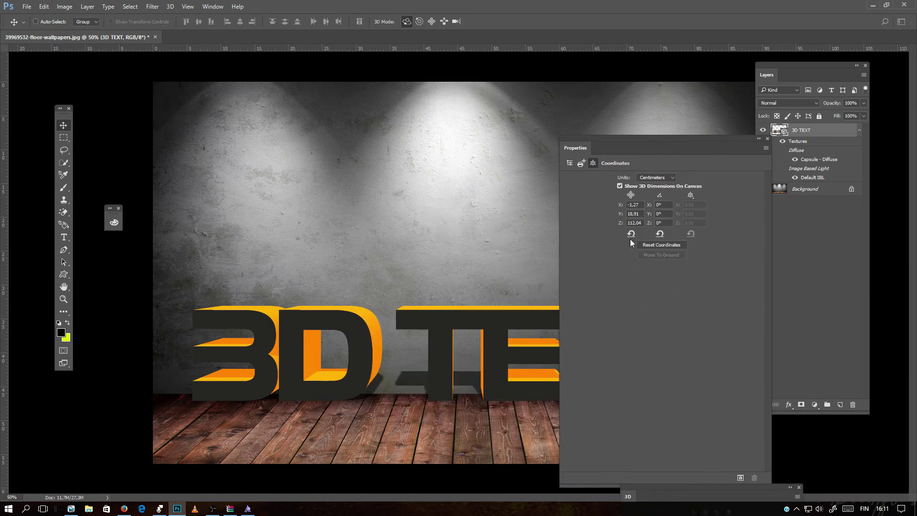
mouse_move(620, 206)
mouse_down()
mouse_move(630, 206)
mouse_move(614, 205)
mouse_up()
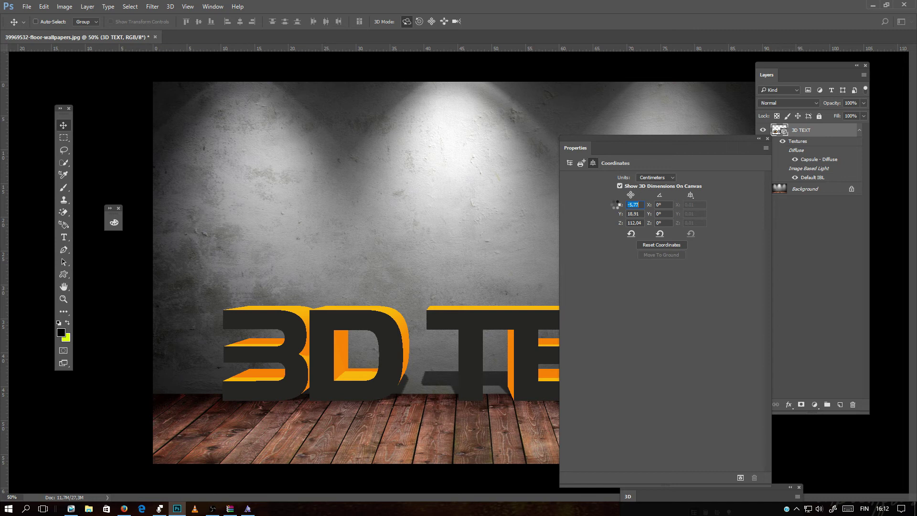
drag(576, 142, 731, 110)
drag(778, 186, 762, 196)
drag(726, 118, 810, 118)
drag(861, 196, 883, 195)
drag(767, 75, 574, 466)
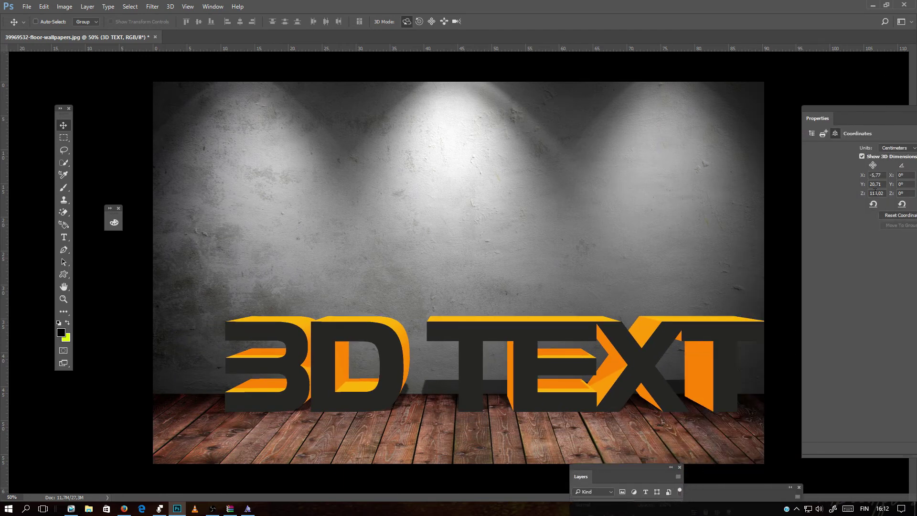
drag(862, 196, 872, 179)
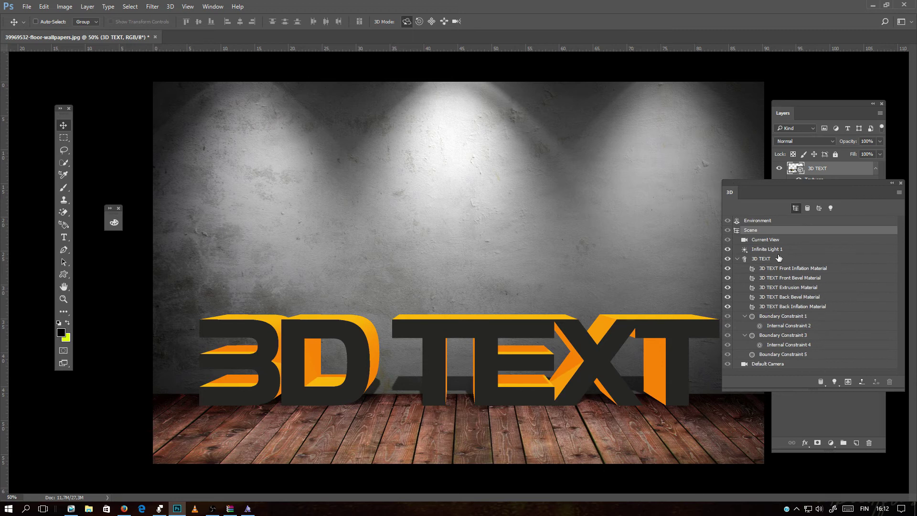
Narrow the current view camera's field of view from 40 to 35 and hide Infinite Light 1.
click(761, 241)
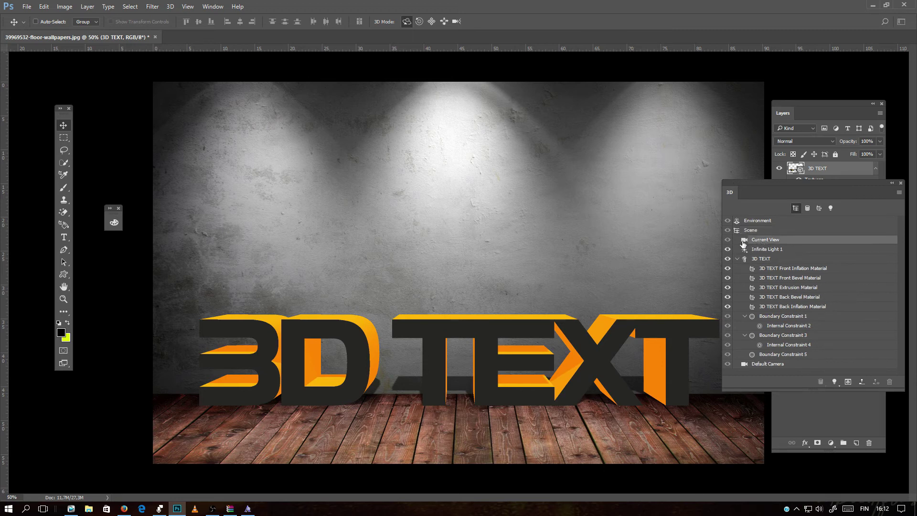
double_click(743, 244)
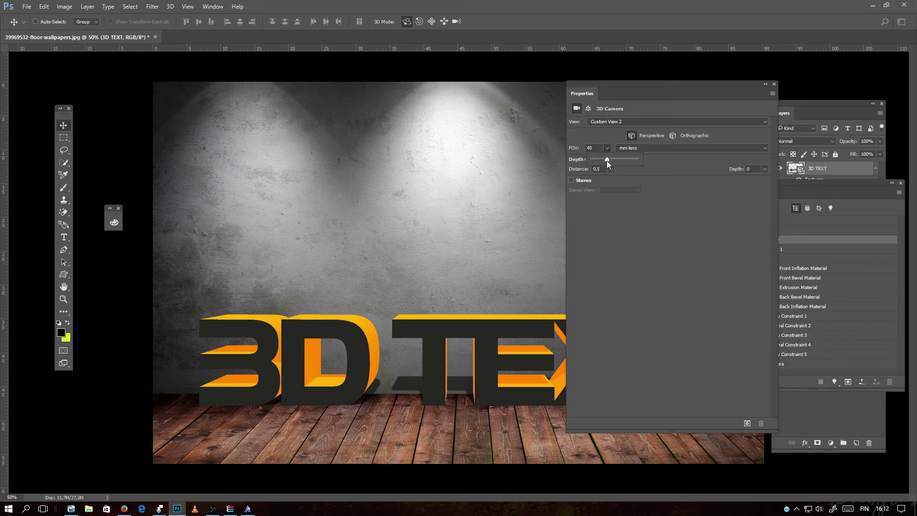
drag(607, 159, 608, 160)
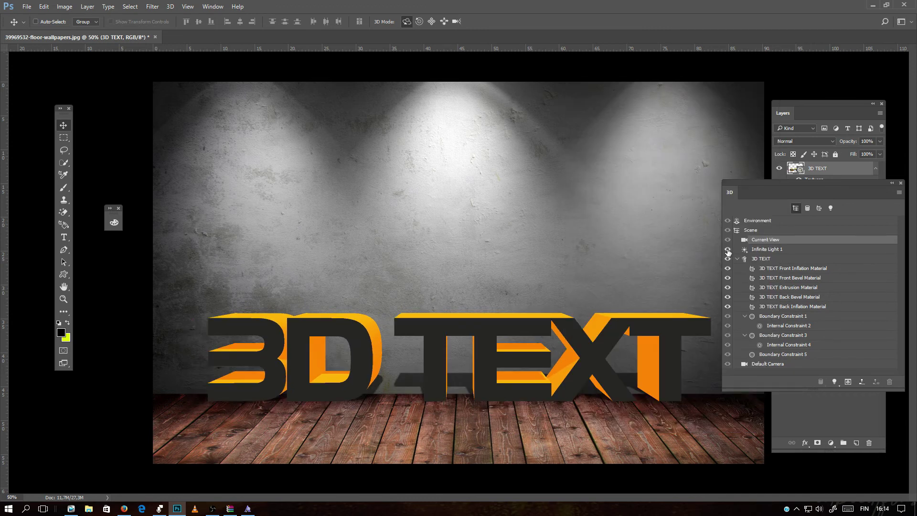
click(727, 249)
Apply the Hard Lights preset to Infinite Light 1.
click(766, 249)
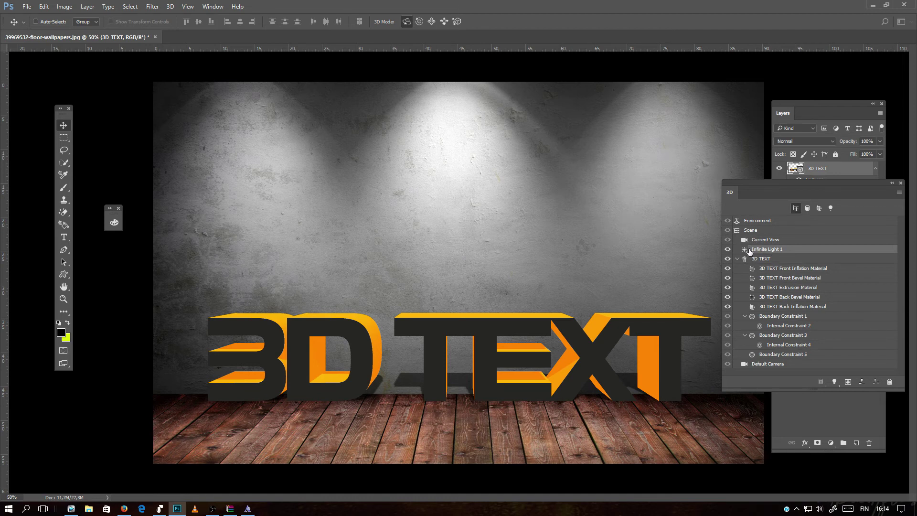
double_click(744, 250)
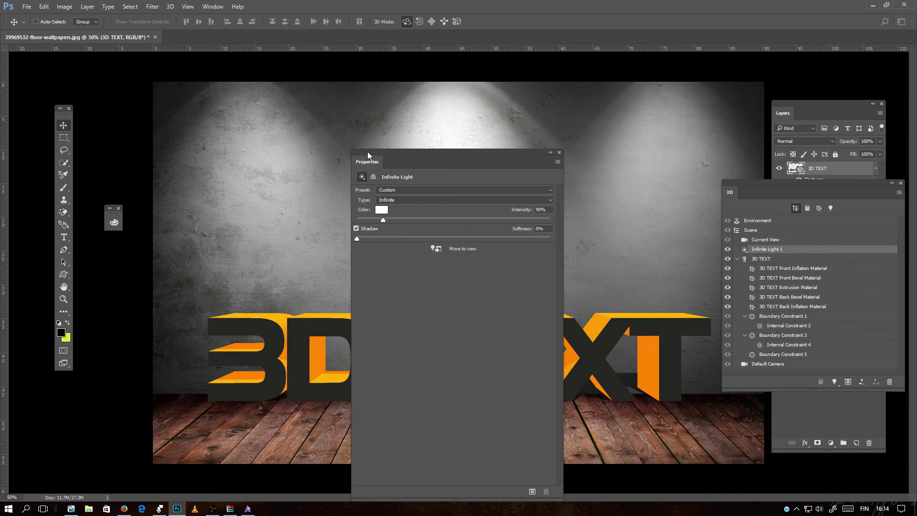
drag(367, 151, 535, 136)
click(554, 176)
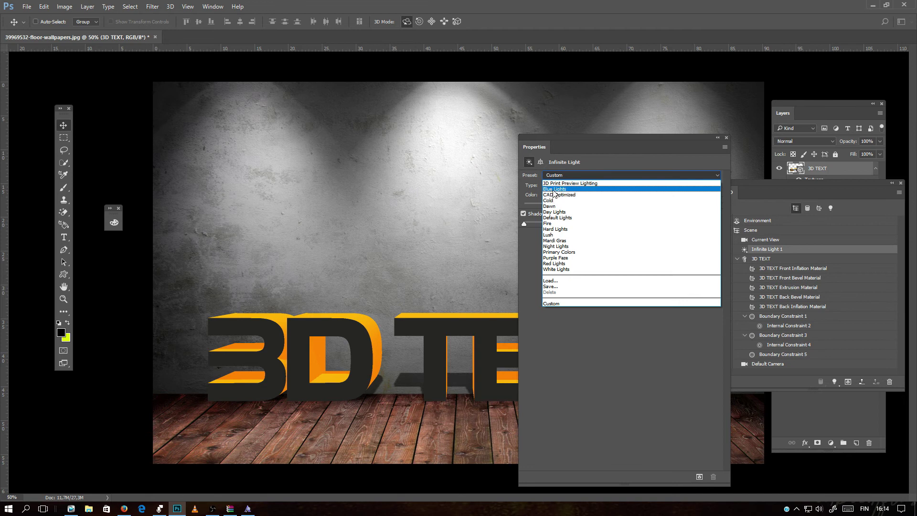
click(555, 229)
Make the light bright orange and raise its intensity well above 100%.
click(544, 196)
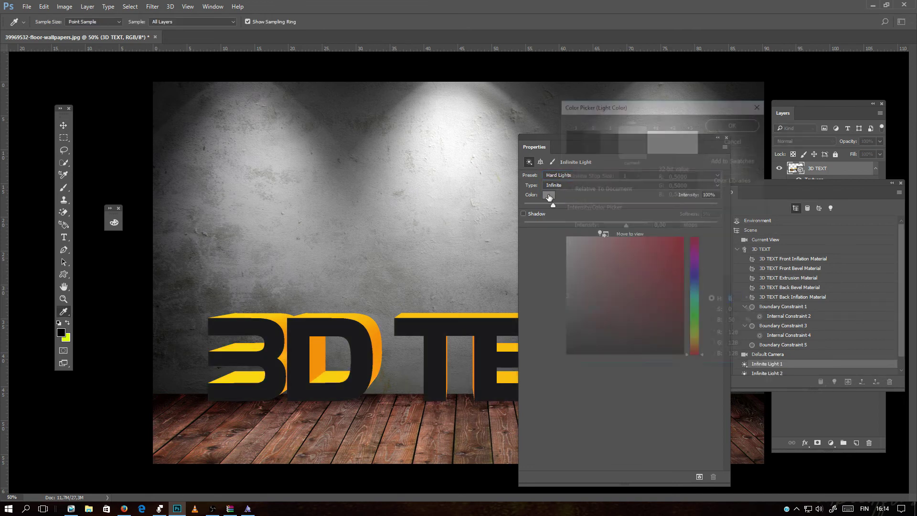
drag(700, 330, 700, 338)
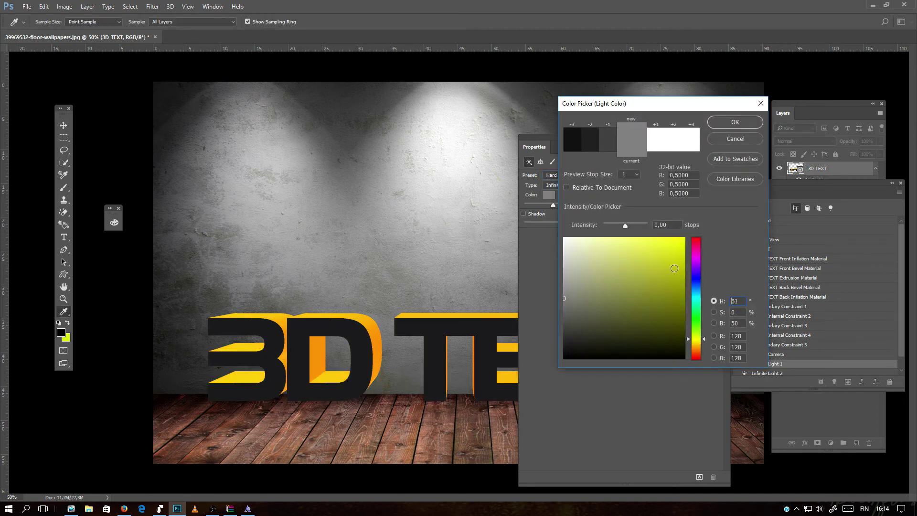
drag(674, 266, 684, 312)
drag(697, 347, 698, 346)
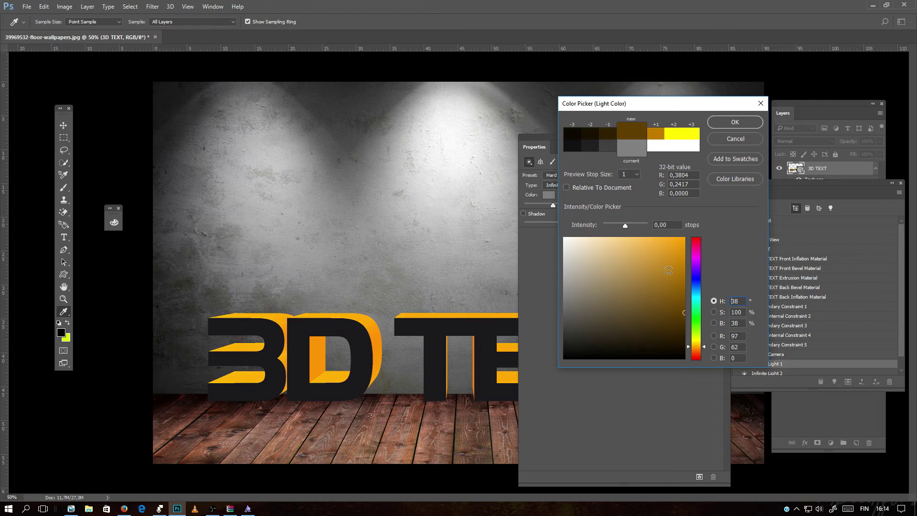
click(682, 260)
click(735, 122)
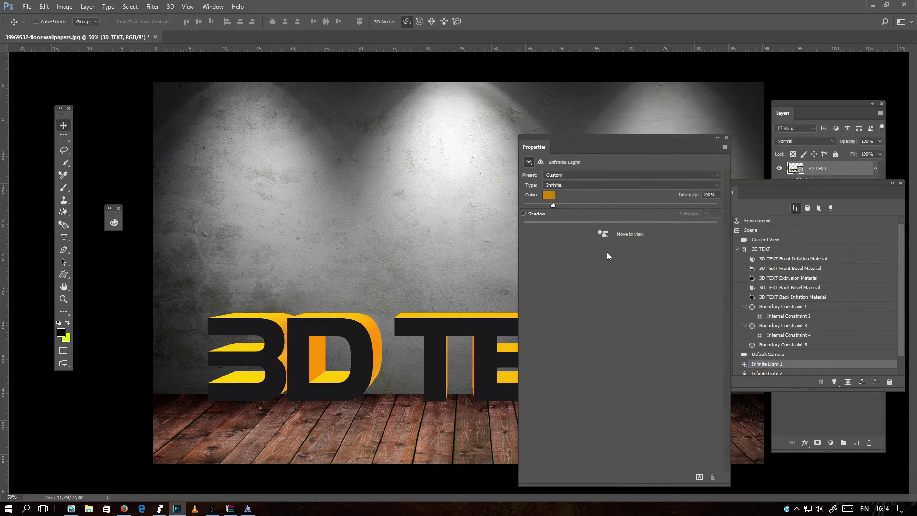
drag(570, 206, 648, 205)
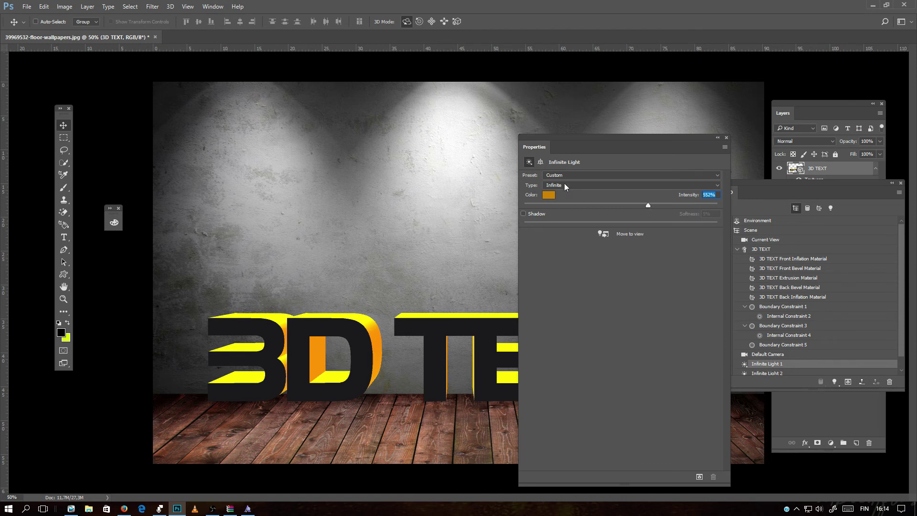
click(541, 162)
Rotate Infinite Light 1 to Y 179.6° and Z -148.5° so shadows cross the floor.
drag(609, 206, 631, 213)
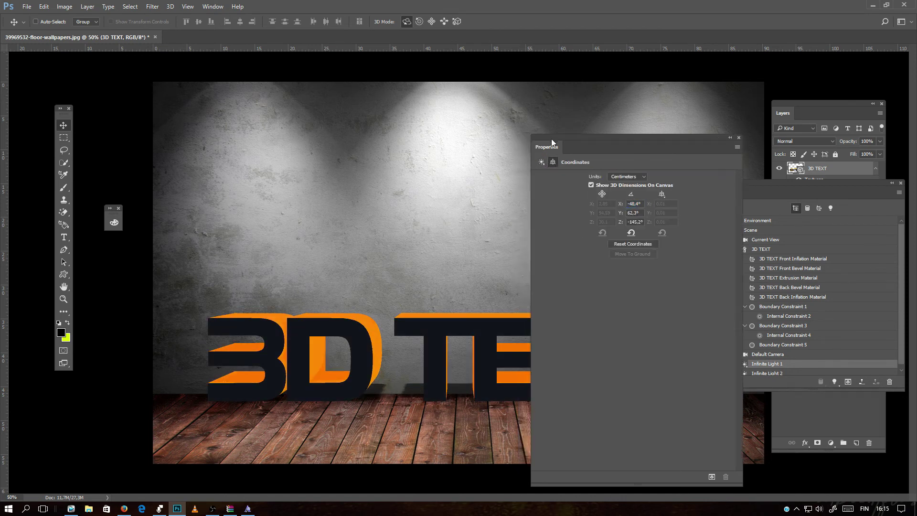
drag(528, 142, 684, 107)
drag(763, 171, 738, 186)
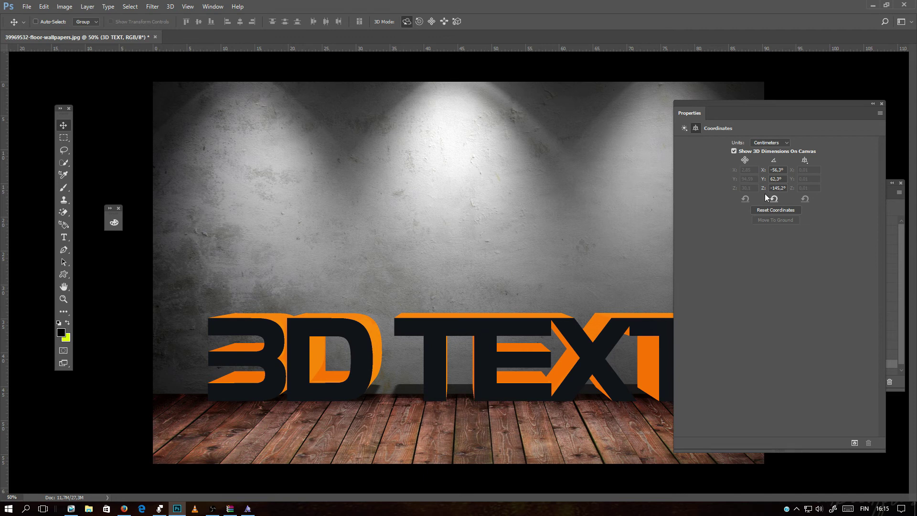
drag(761, 190, 854, 203)
drag(763, 170, 820, 176)
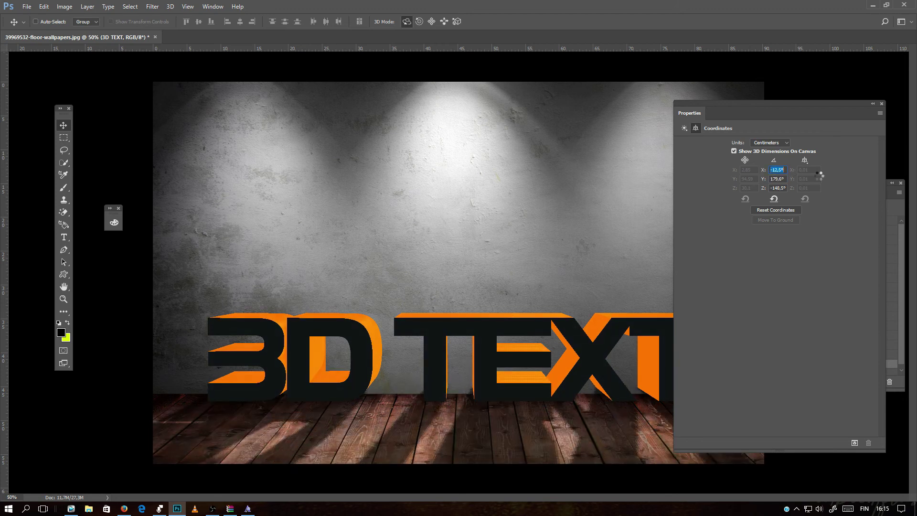
drag(674, 105, 894, 364)
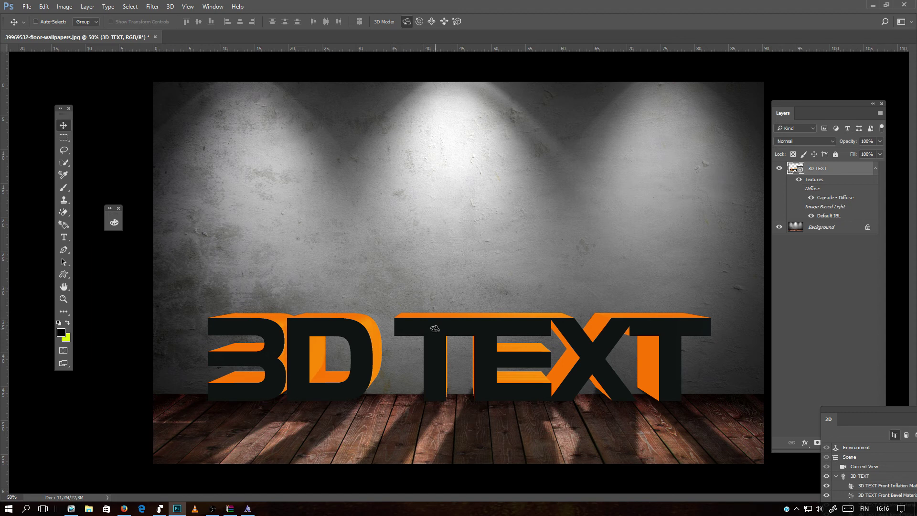
Turn off Catch Shadows on the 3D text, keeping Cast Shadows on.
right_click(434, 328)
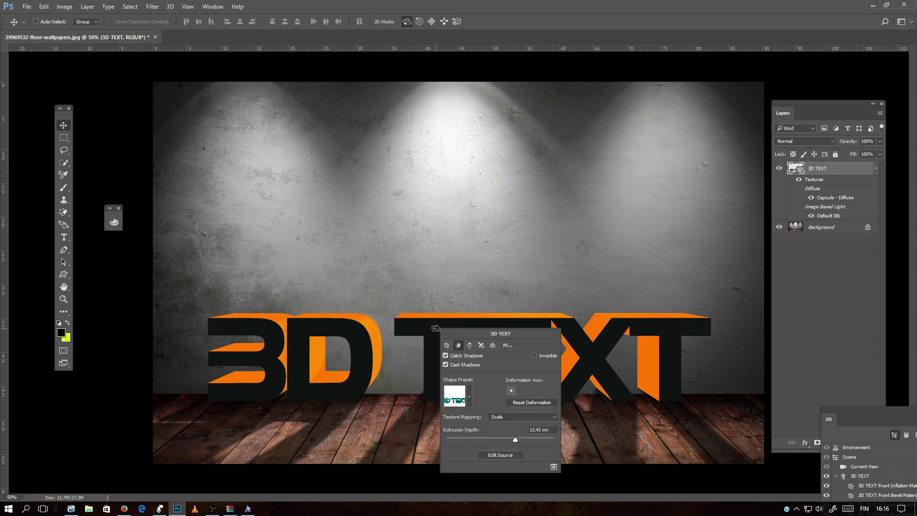
click(445, 356)
click(445, 365)
click(446, 365)
drag(443, 331, 555, 297)
Move the 3D text to X position 5.66.
click(603, 308)
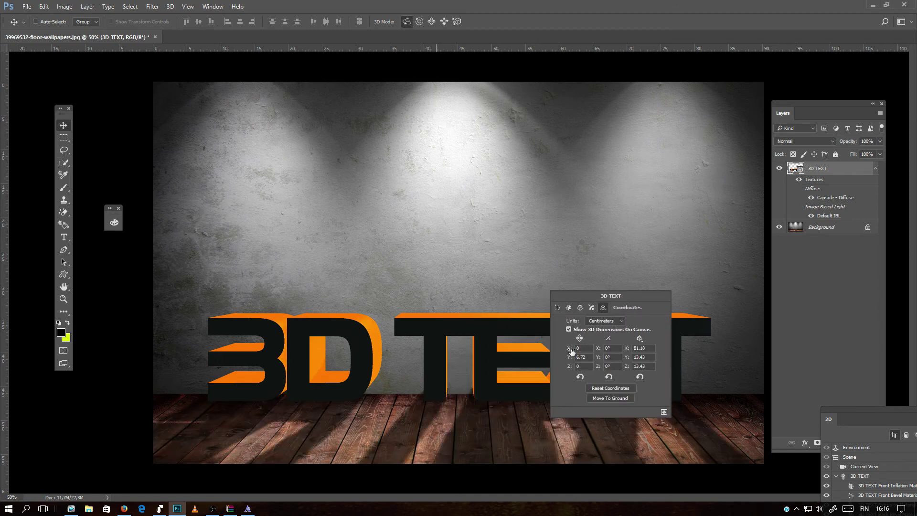
drag(569, 349, 595, 368)
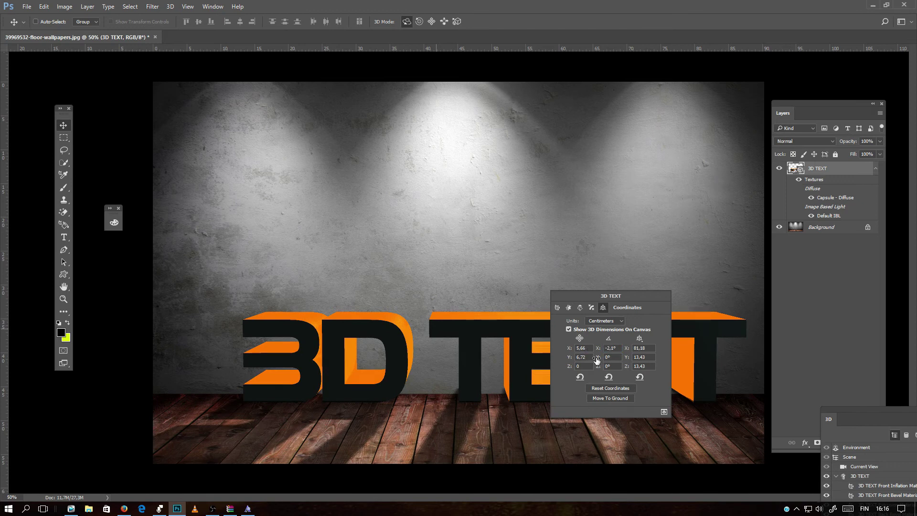
key(Escape)
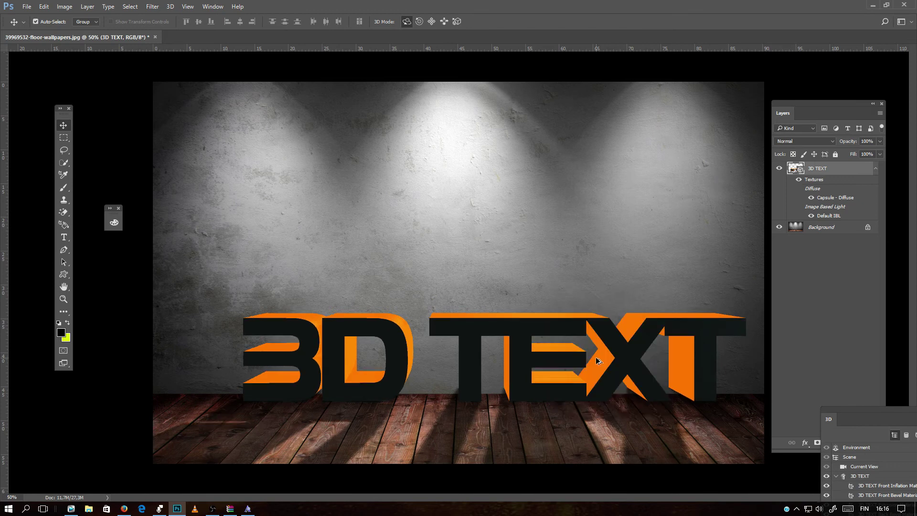
Try a shape preset and deepen the text's extrusion to about 14 cm.
right_click(517, 328)
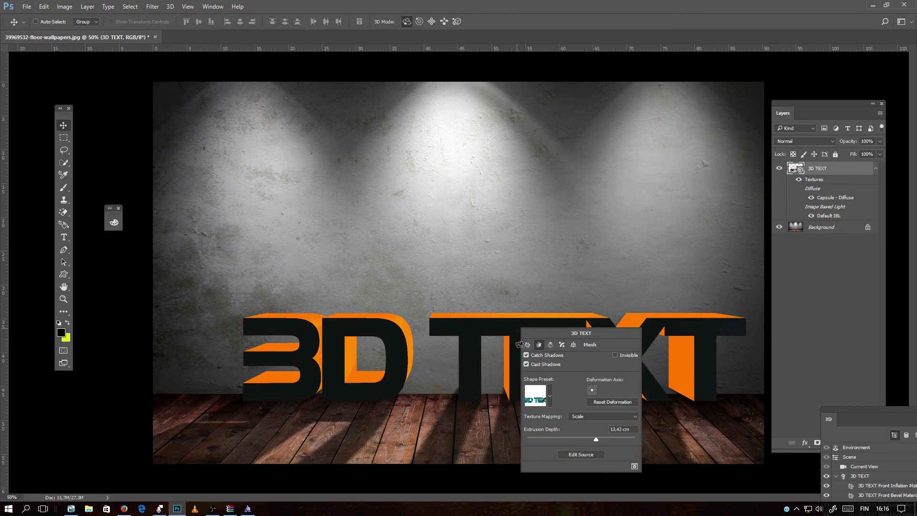
click(549, 397)
click(528, 431)
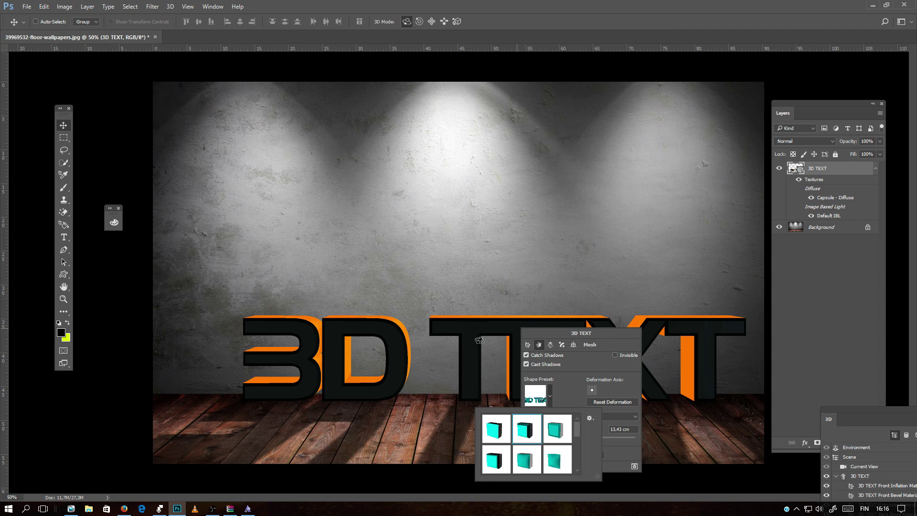
drag(539, 334, 542, 168)
click(552, 232)
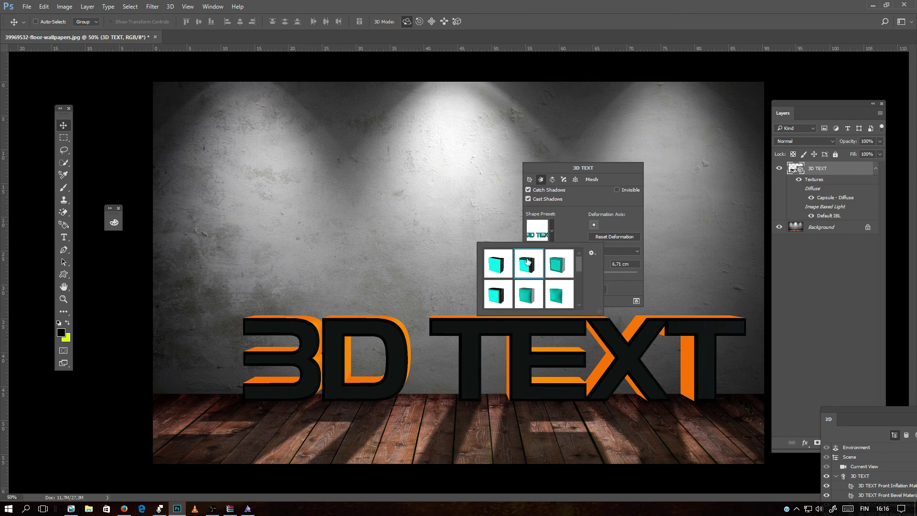
key(Escape)
drag(592, 276, 599, 276)
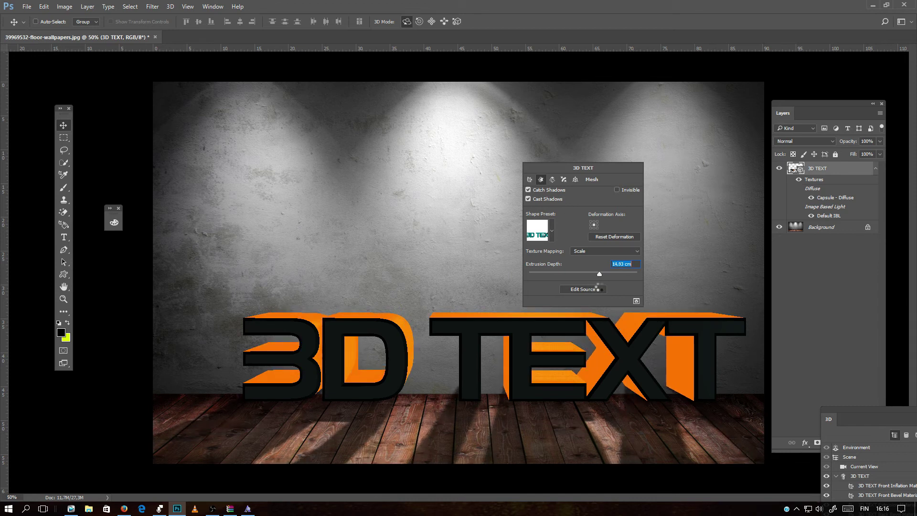
Give the front cap a 22% bevel at 42° with a peaked contour.
click(563, 180)
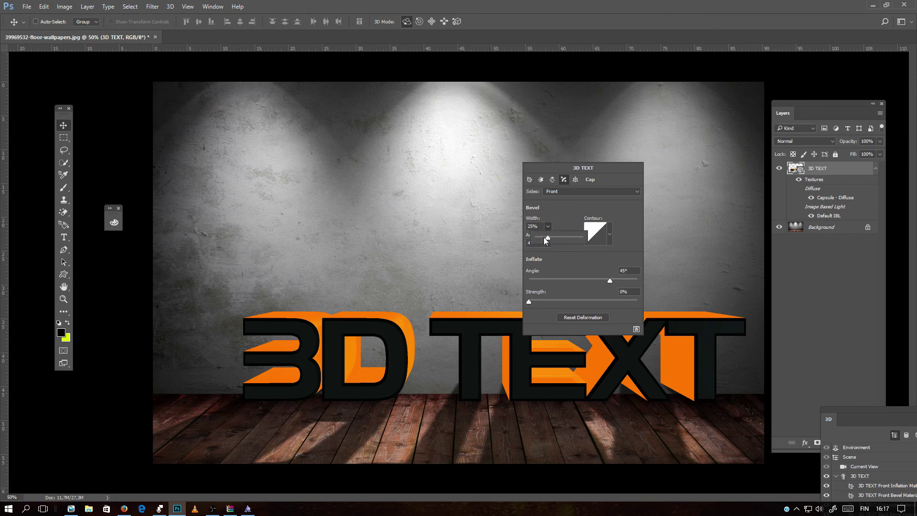
drag(543, 237, 573, 254)
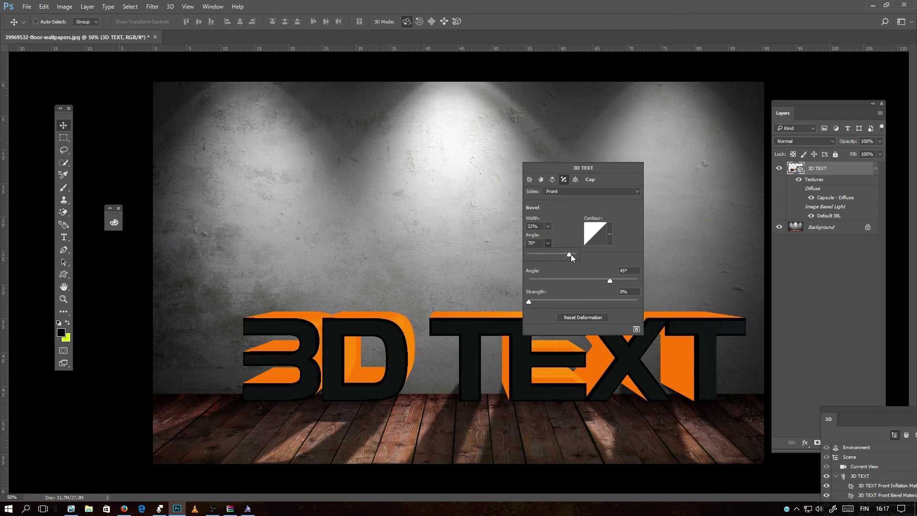
click(610, 234)
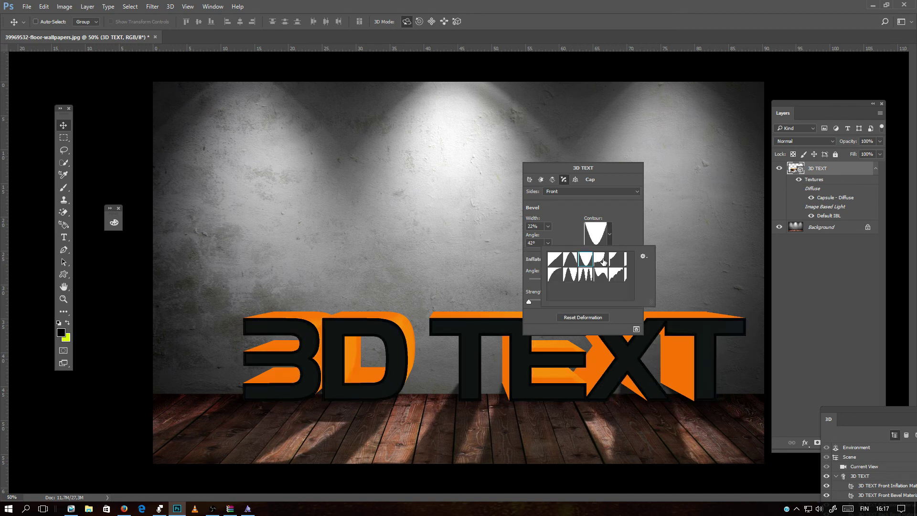
click(599, 259)
click(615, 261)
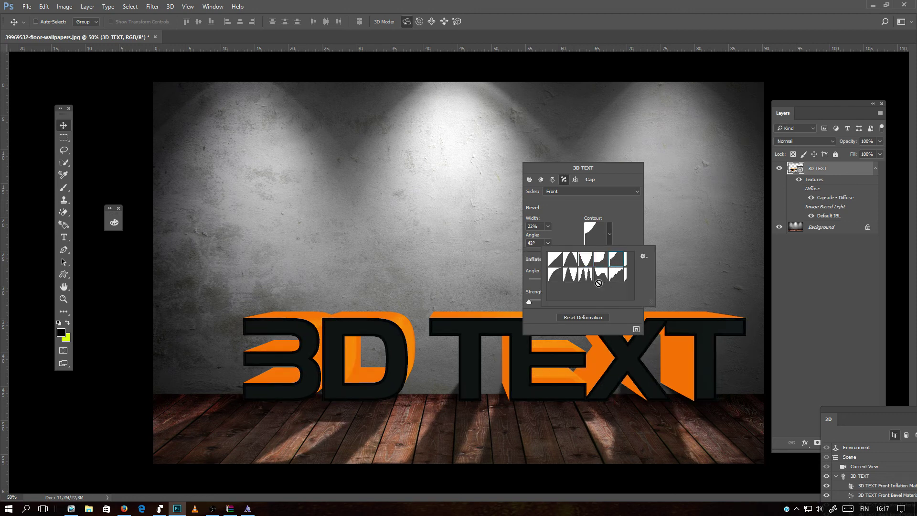
click(611, 273)
click(558, 308)
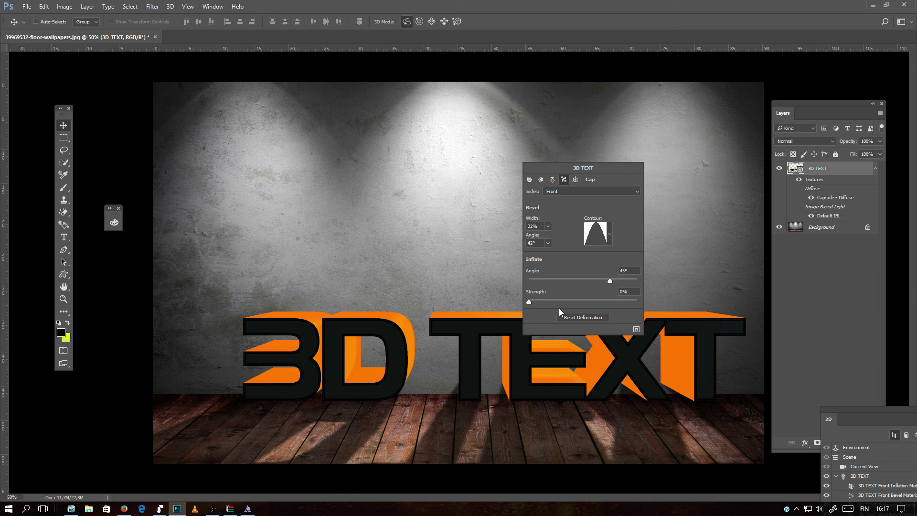
Set the 3D text to Z about 13 and X 3.91, and reduce Scale X to about 74.
click(575, 179)
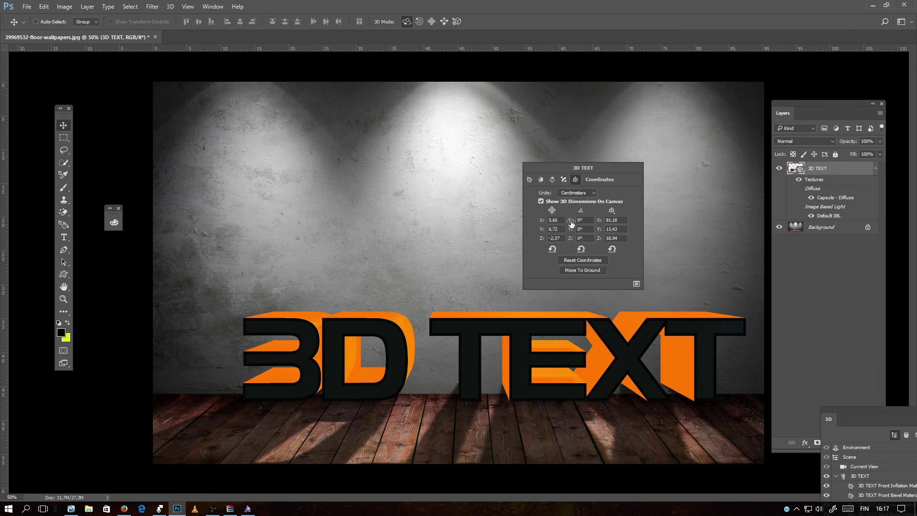
drag(542, 238, 564, 238)
drag(795, 105, 761, 113)
right_click(460, 342)
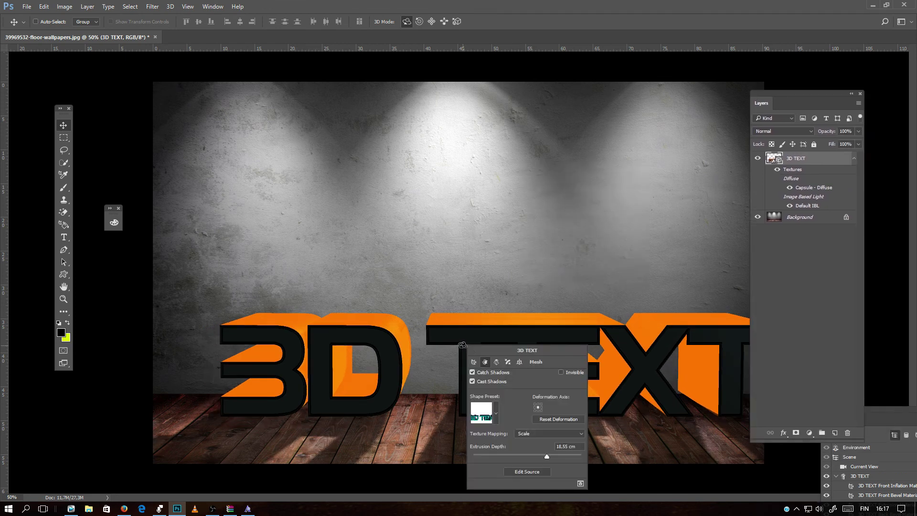
click(518, 362)
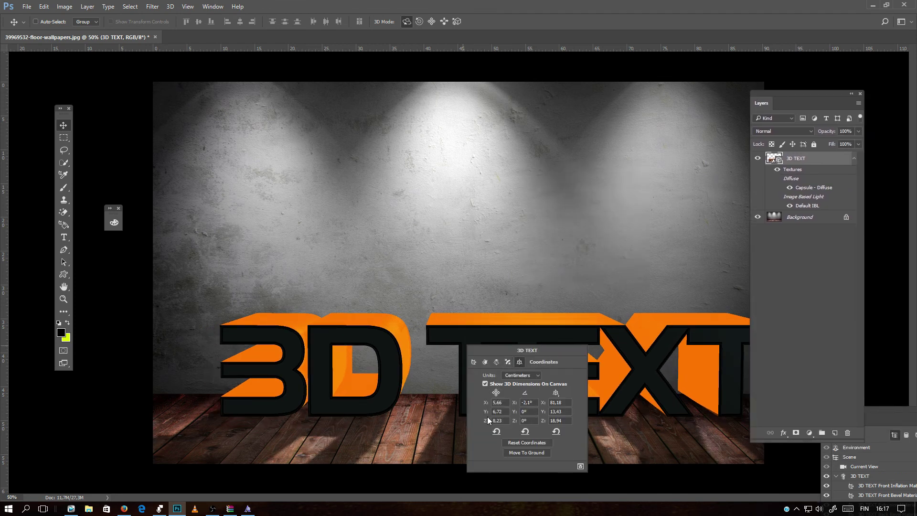
drag(491, 420, 232, 390)
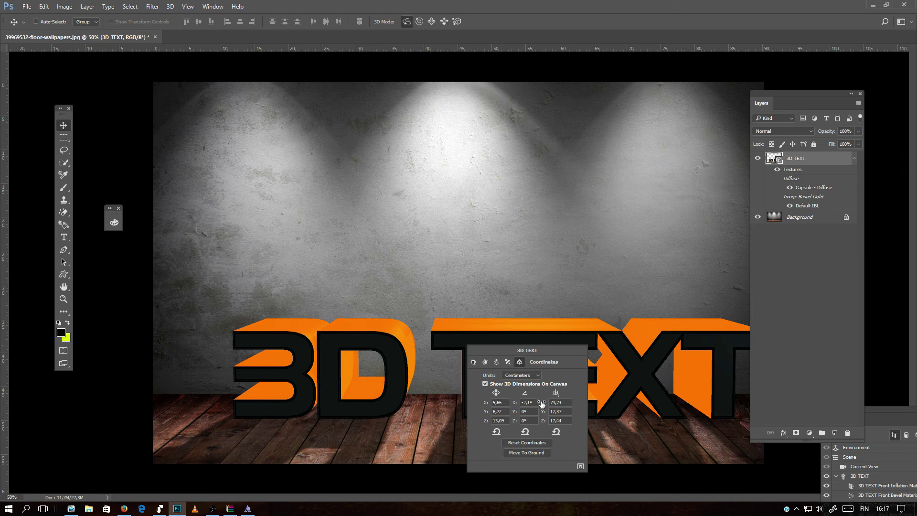
drag(543, 403, 495, 416)
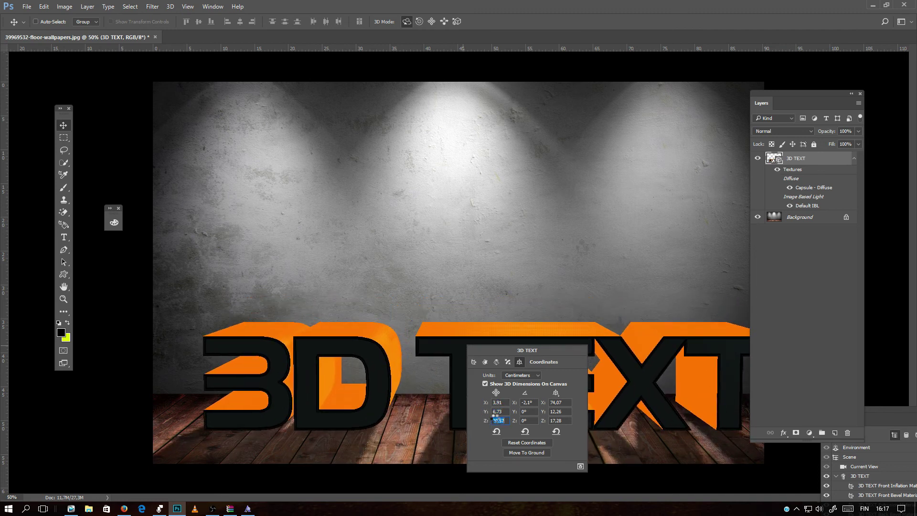
drag(763, 94, 804, 99)
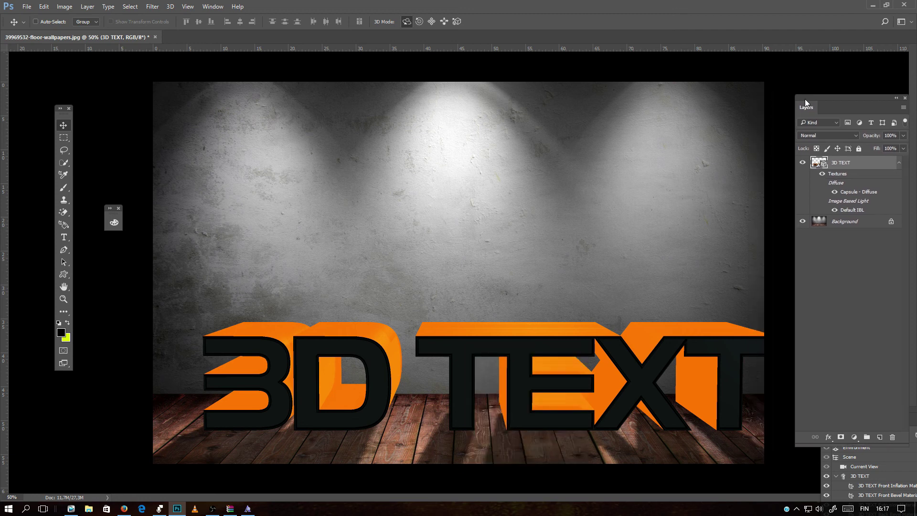
Nudge the 3D text's X position slightly right so the lettering fits the frame.
right_click(438, 373)
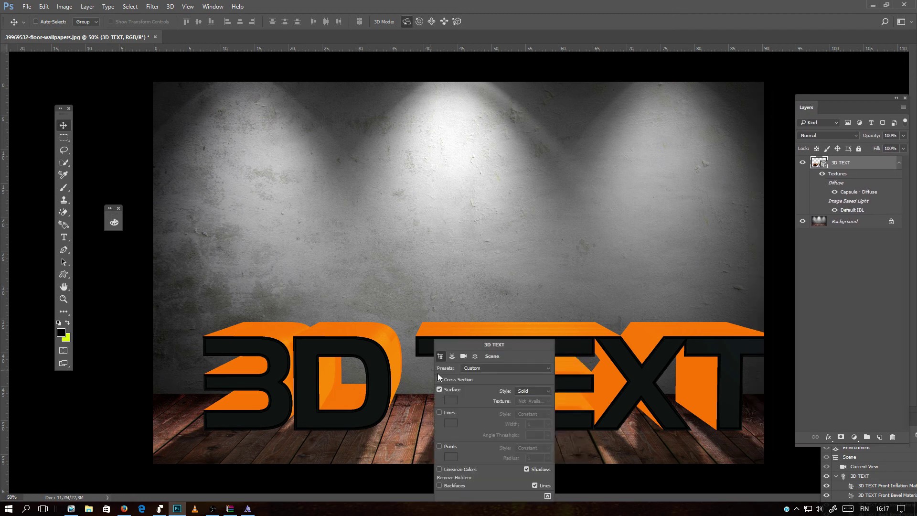
click(474, 356)
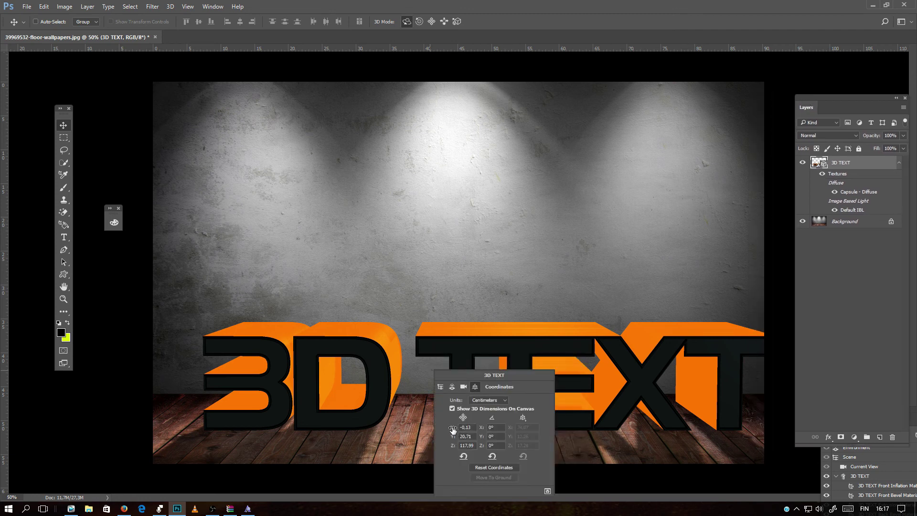
mouse_move(452, 429)
mouse_down()
mouse_move(472, 430)
mouse_move(454, 430)
mouse_up()
click(578, 286)
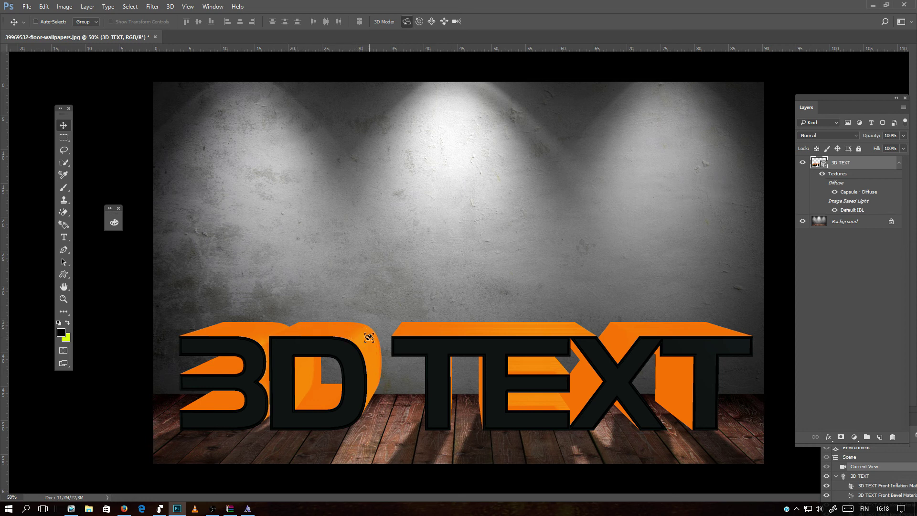
Adjust the Extrusion and Front Inflation materials for dark faces over orange sides.
right_click(369, 337)
click(380, 354)
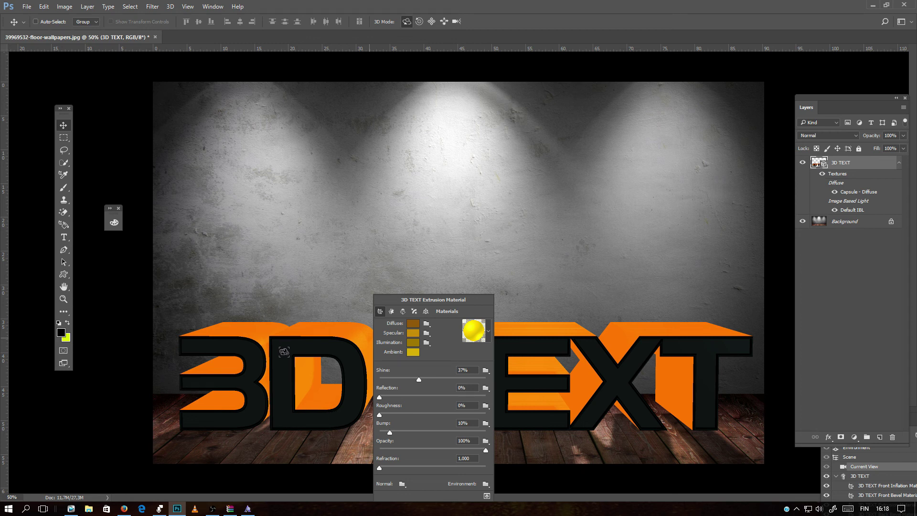
click(281, 352)
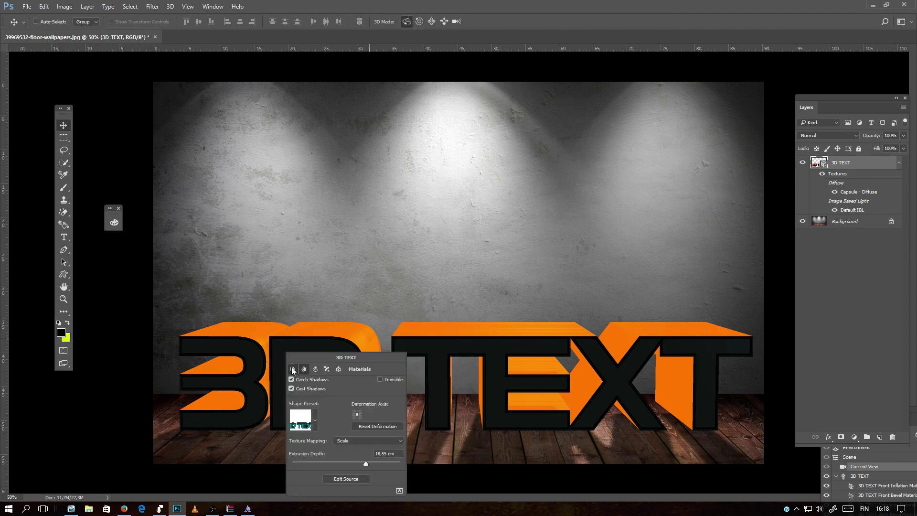
click(293, 371)
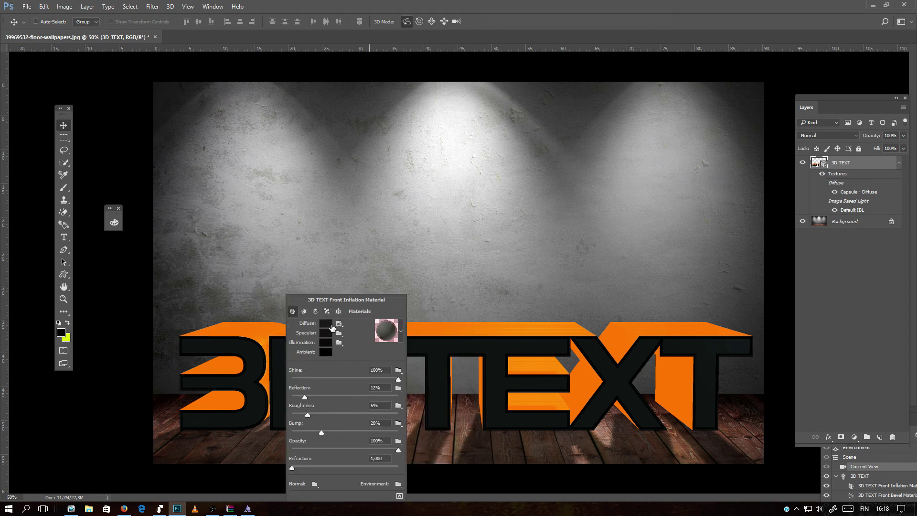
drag(303, 300, 640, 300)
drag(641, 356, 649, 174)
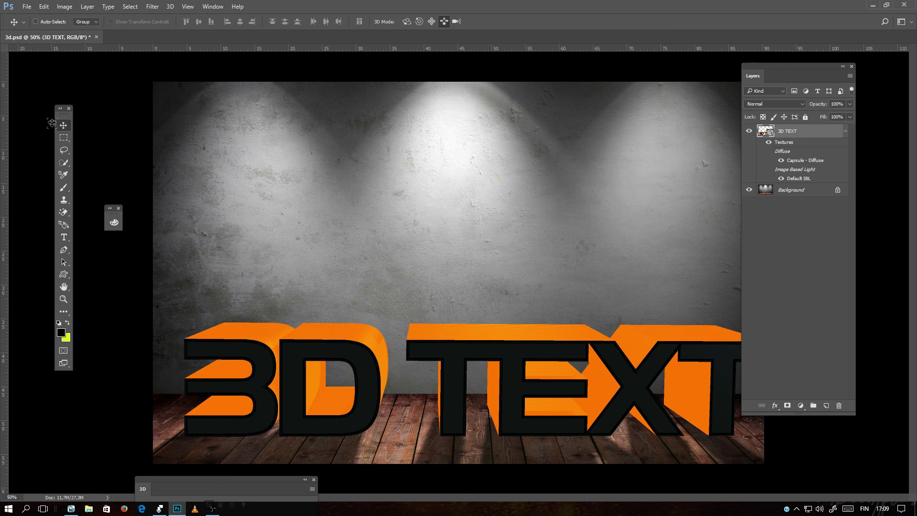
Rotate, roll and drag the 3D text lower so it sits slightly angled on the floor.
click(406, 21)
drag(486, 248, 454, 250)
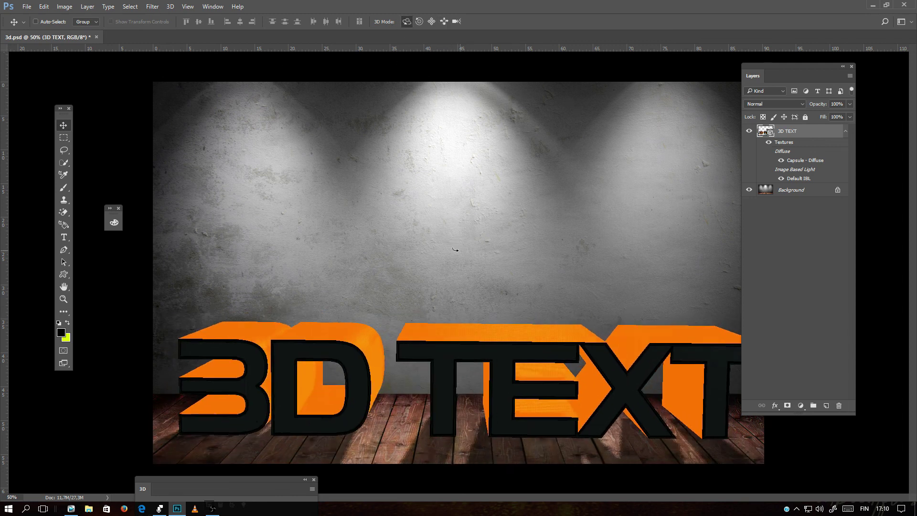
click(419, 21)
drag(551, 256, 571, 192)
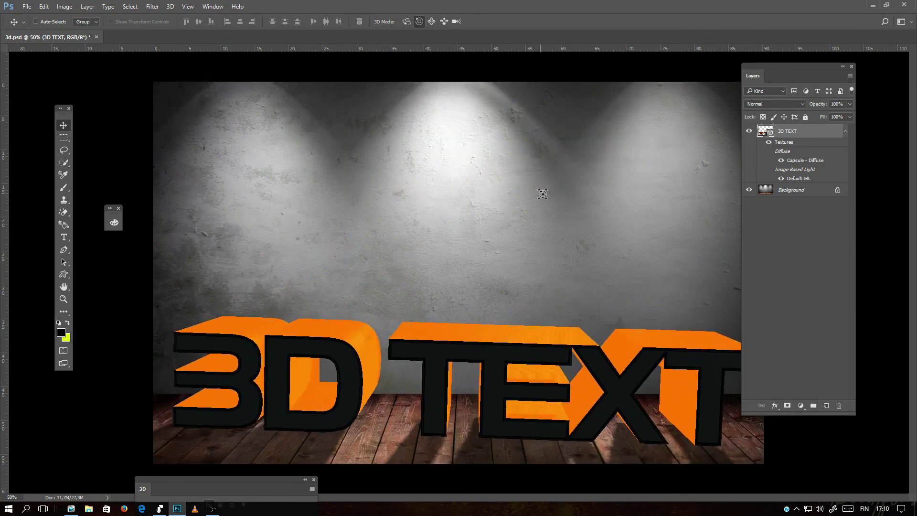
click(431, 21)
drag(460, 332, 495, 356)
click(444, 21)
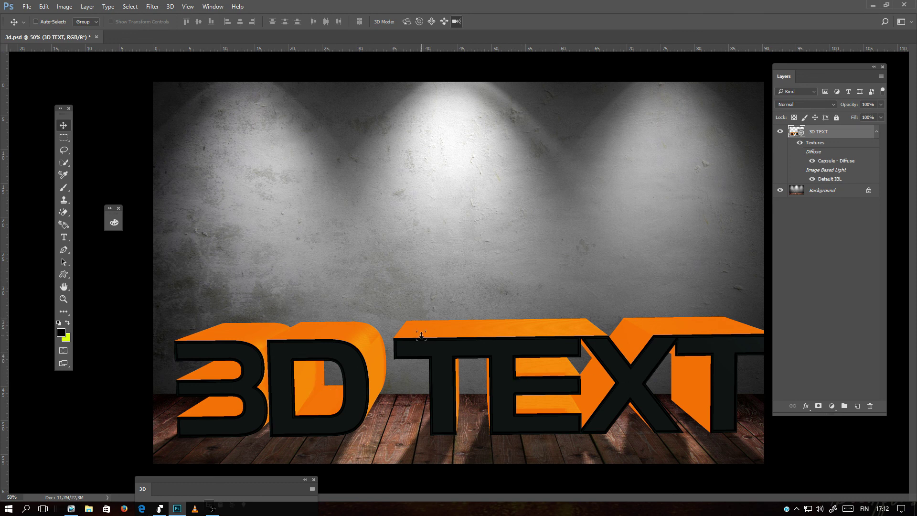
Run Render 3D Layer on the 3D TEXT layer.
right_click(817, 134)
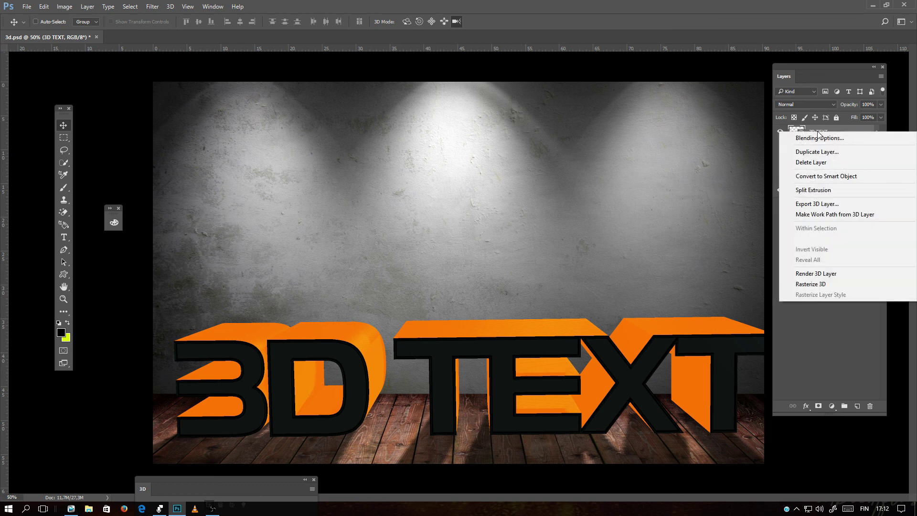
click(828, 277)
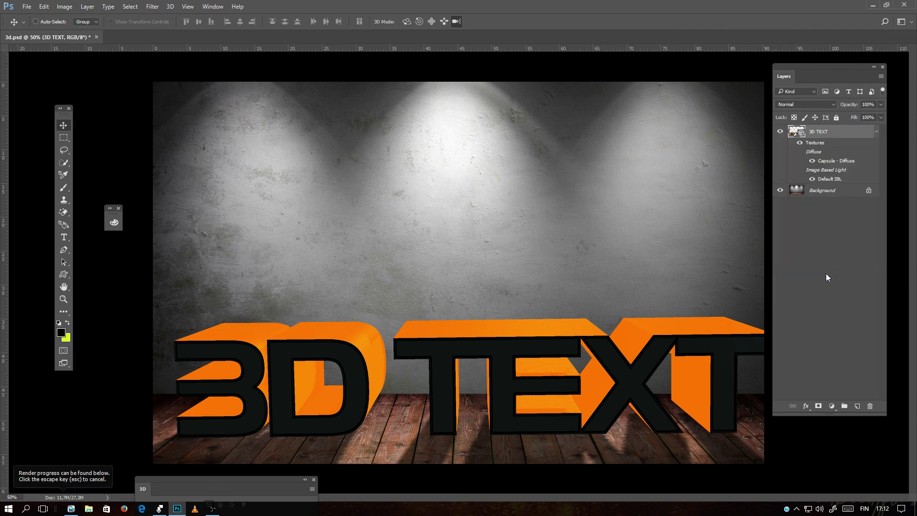